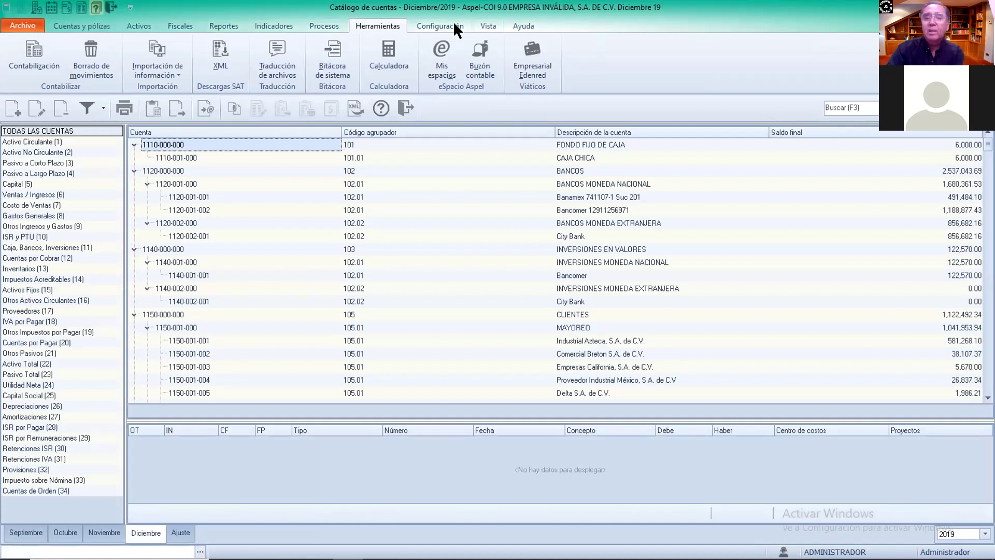
# Step: View the Empresarial Edenred configuration with its employer ID setting and close it without entering anything
pyautogui.click(81, 26)
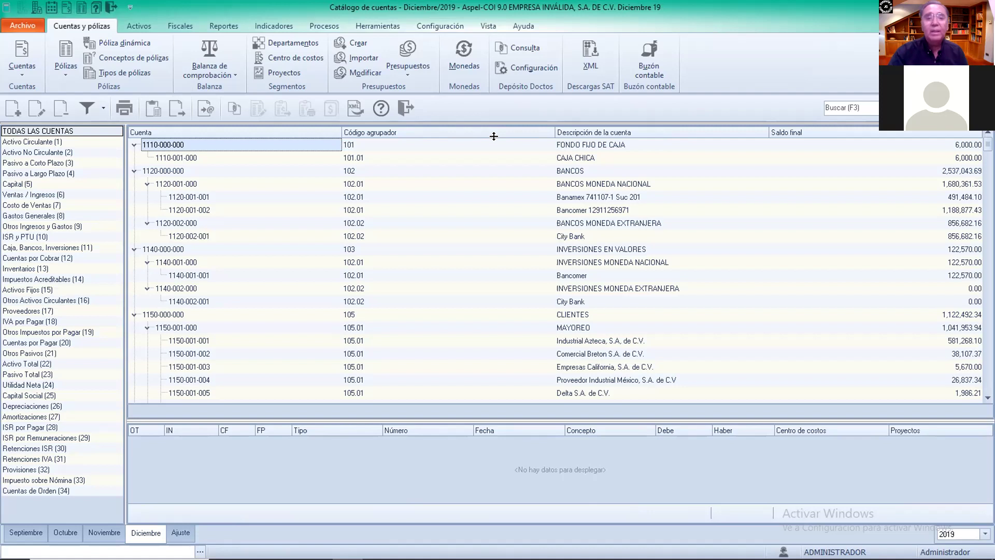
pyautogui.click(386, 26)
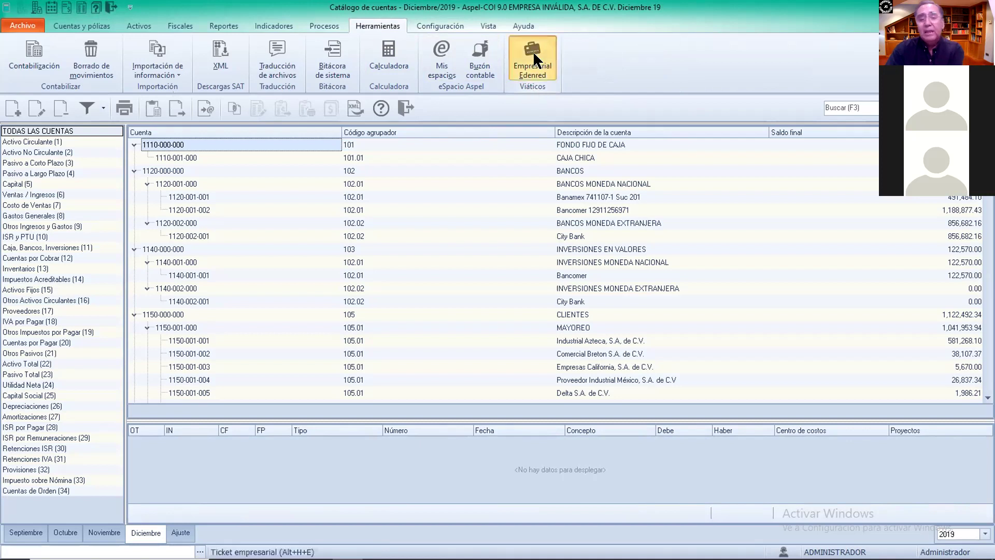
pyautogui.click(533, 73)
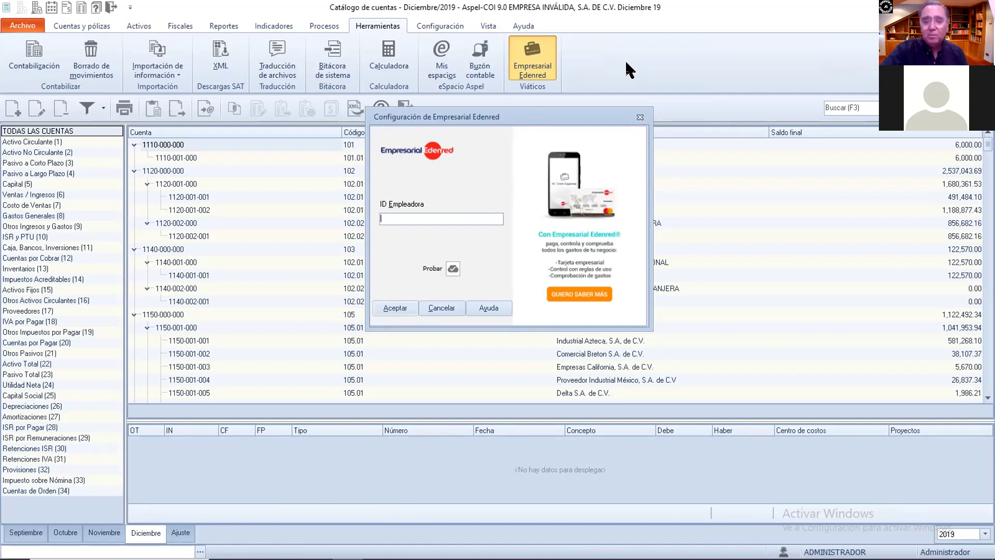
pyautogui.click(441, 308)
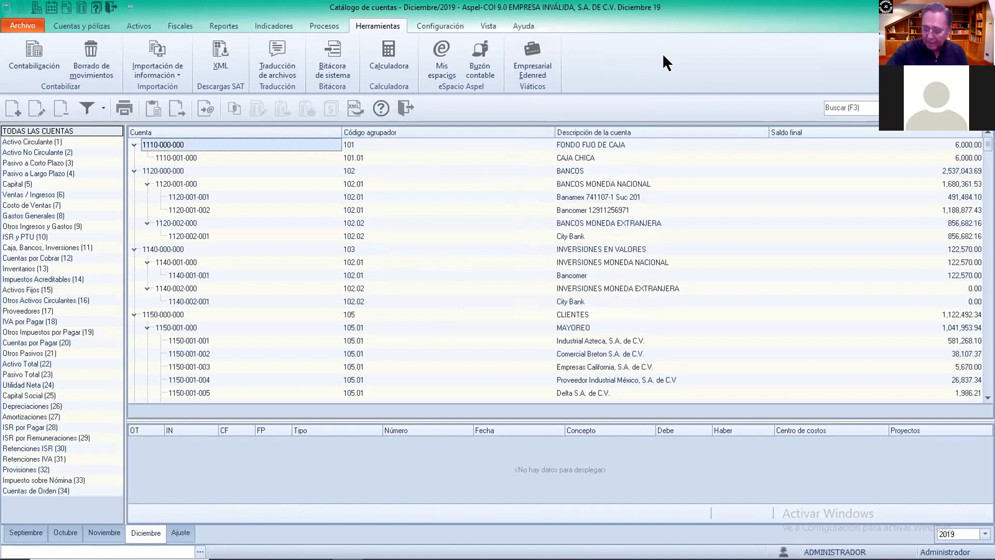
# Step: Close the account catalog, then open the Borrado de movimientos process and cancel it without deleting any movements
pyautogui.click(404, 110)
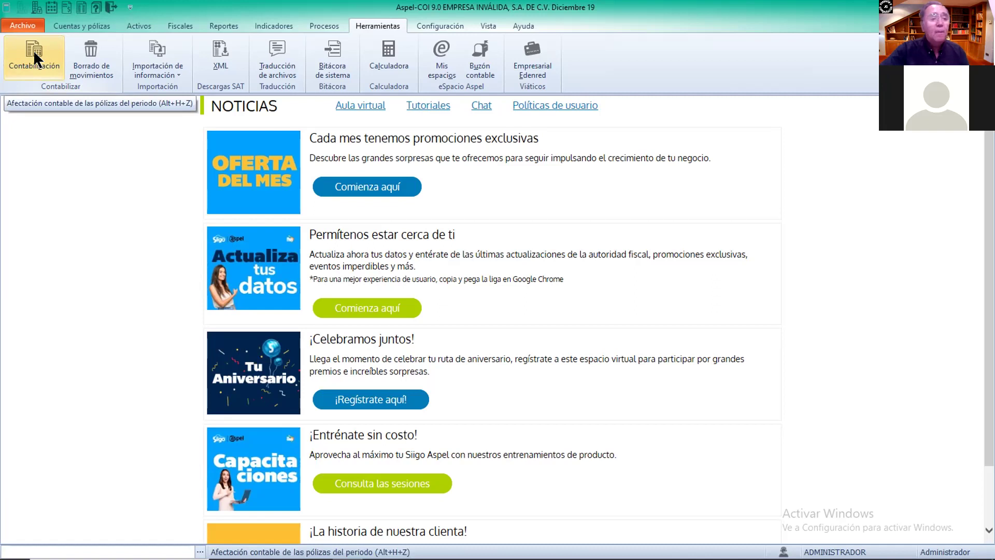
pyautogui.click(100, 52)
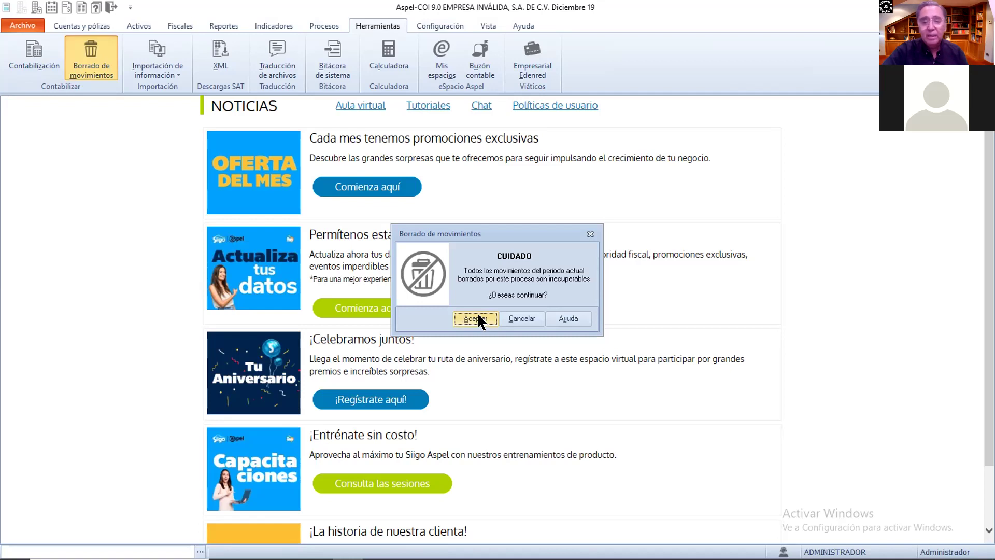
pyautogui.click(516, 315)
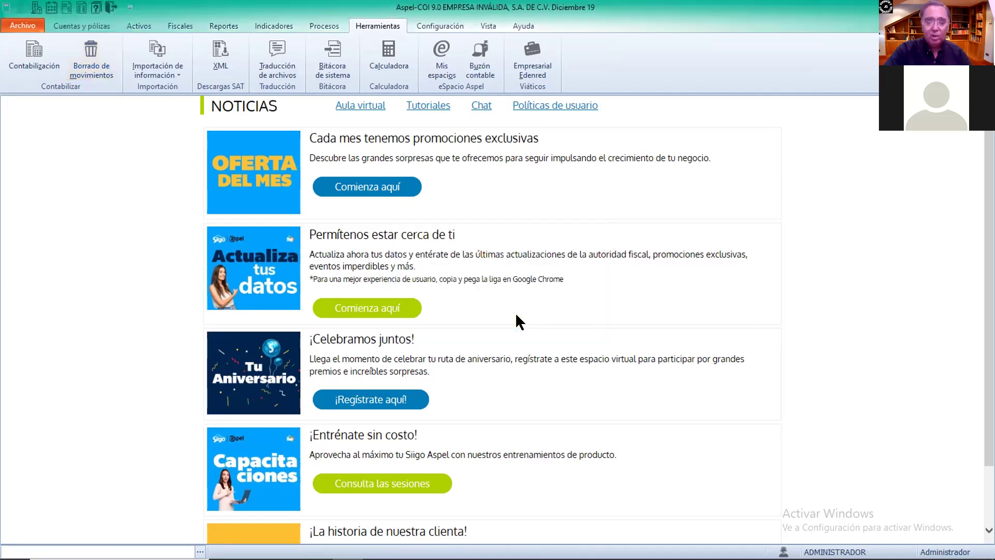
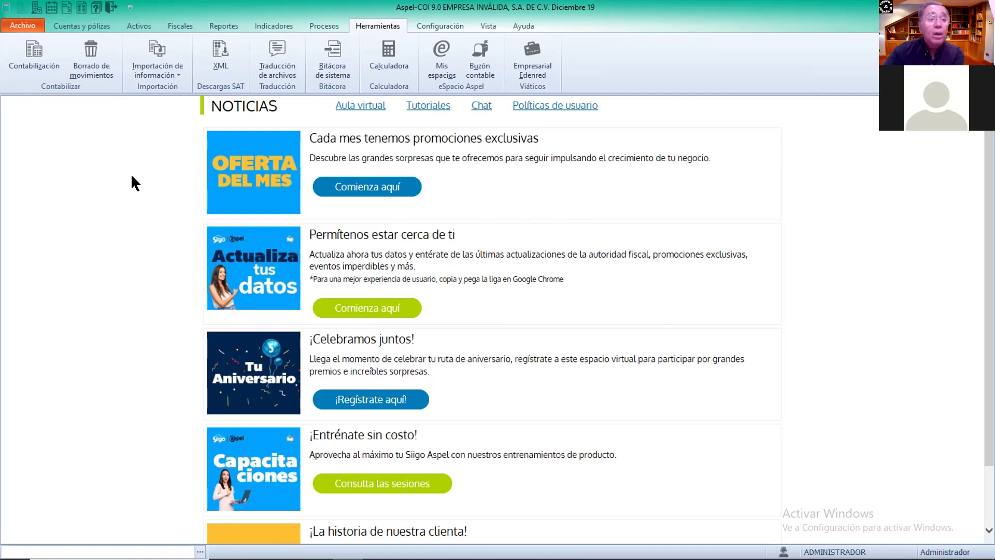
# Step: Update the I.N.P.C. table of fixed assets by downloading the current indices through FTP
pyautogui.click(140, 24)
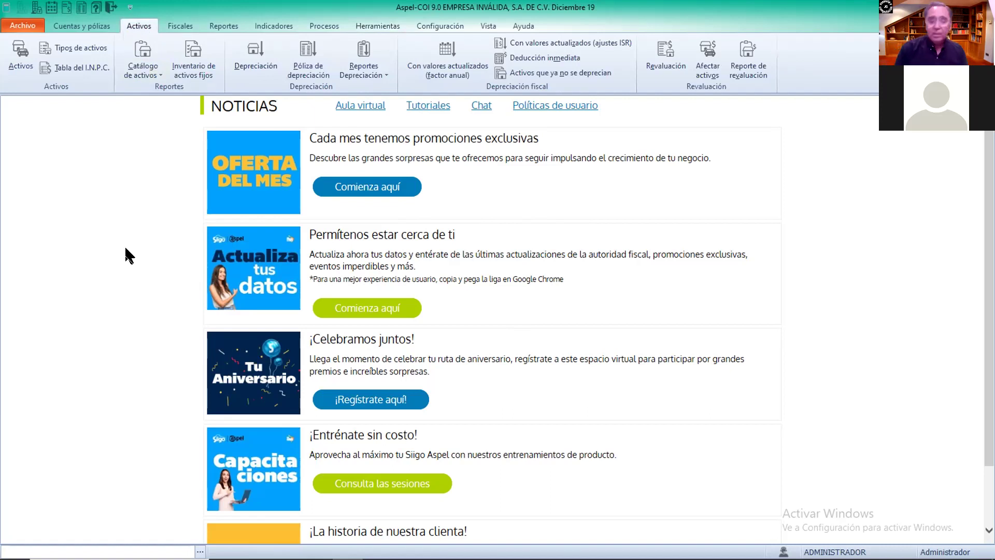
pyautogui.click(75, 66)
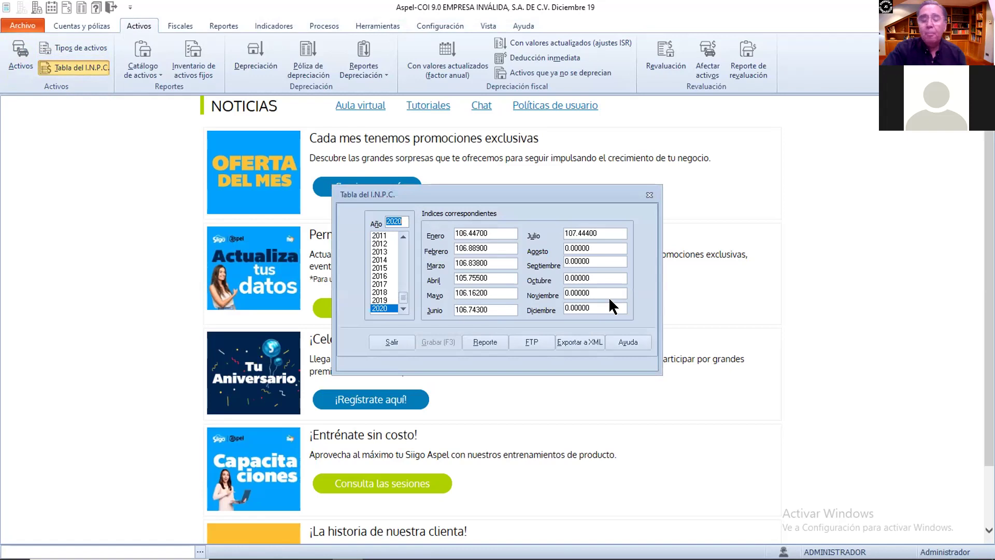
pyautogui.moveTo(519, 190); pyautogui.dragTo(519, 156)
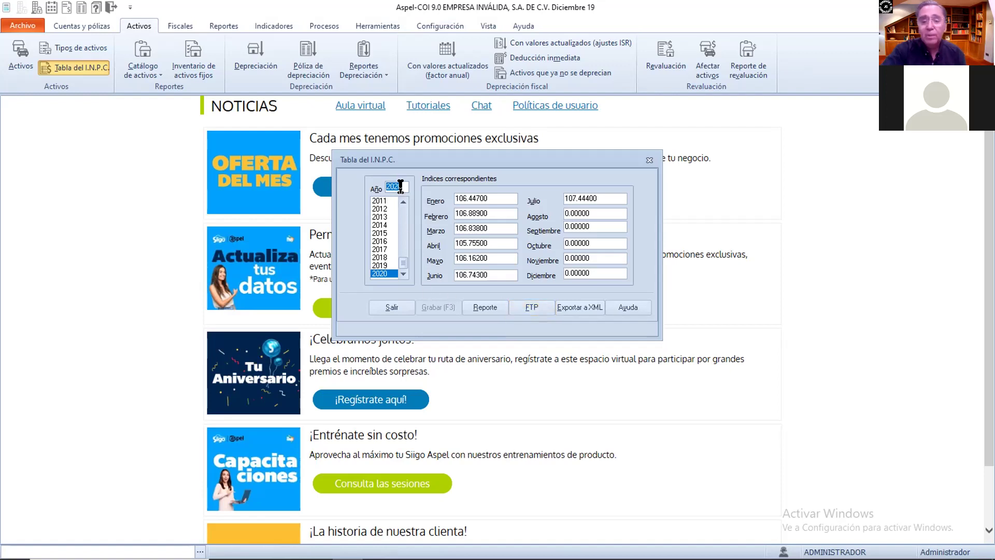
pyautogui.click(537, 305)
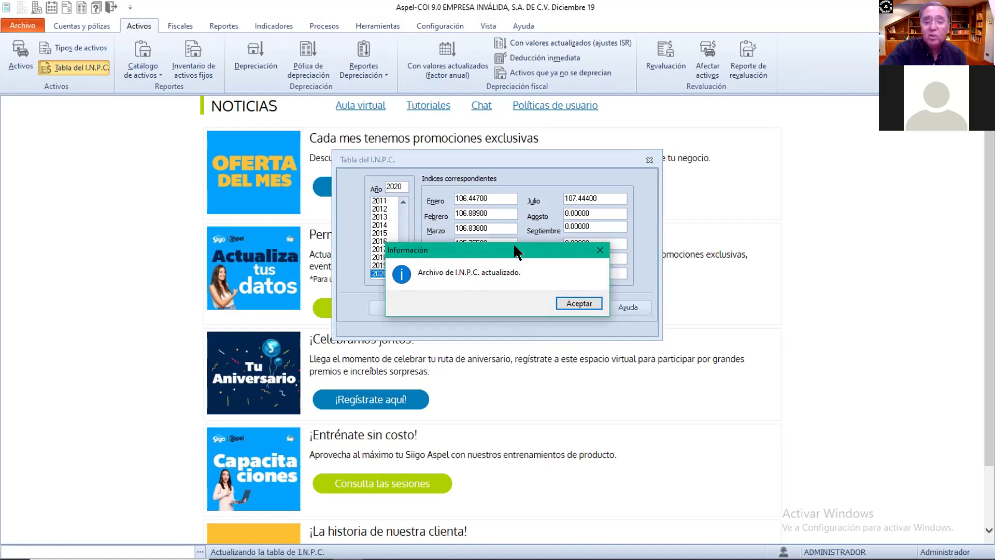
pyautogui.moveTo(513, 243); pyautogui.dragTo(549, 299)
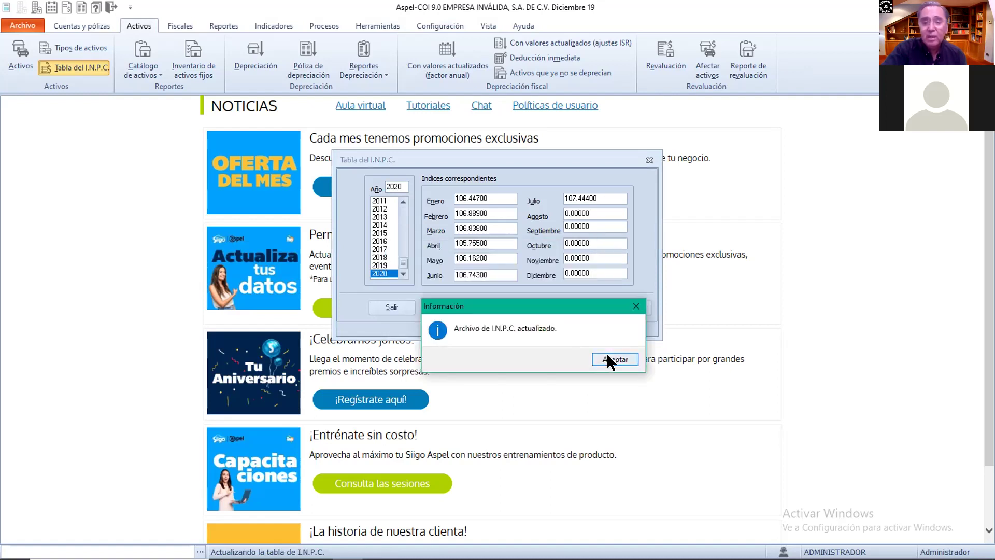
pyautogui.click(608, 358)
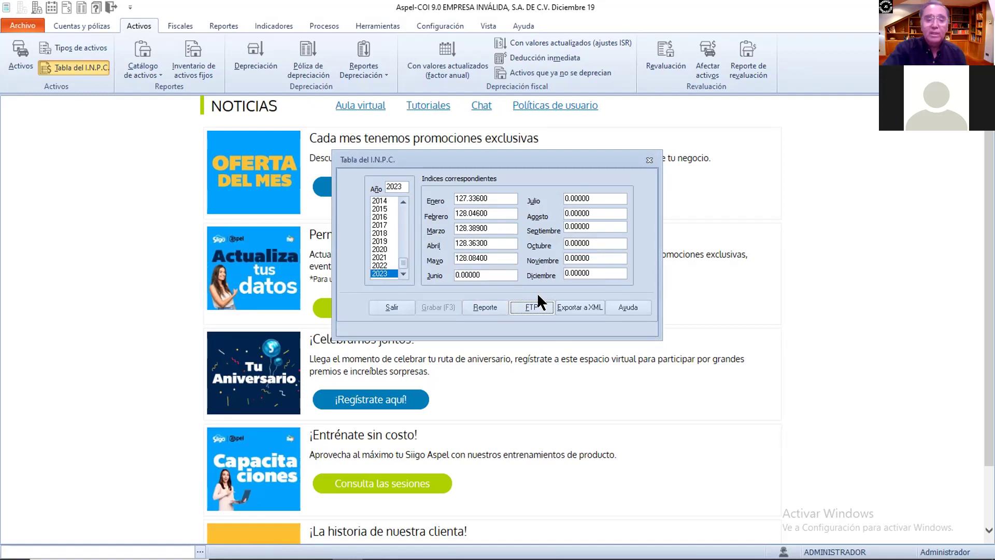
# Step: Review the monthly I.N.P.C. indices year by year from 2022 back to 2015, and close the table
pyautogui.click(388, 263)
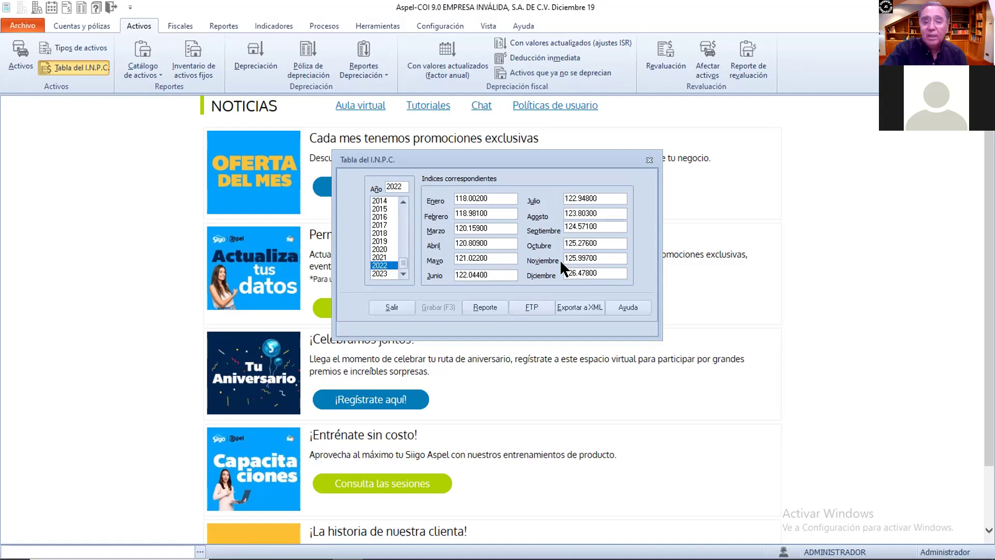
pyautogui.click(384, 257)
pyautogui.click(383, 250)
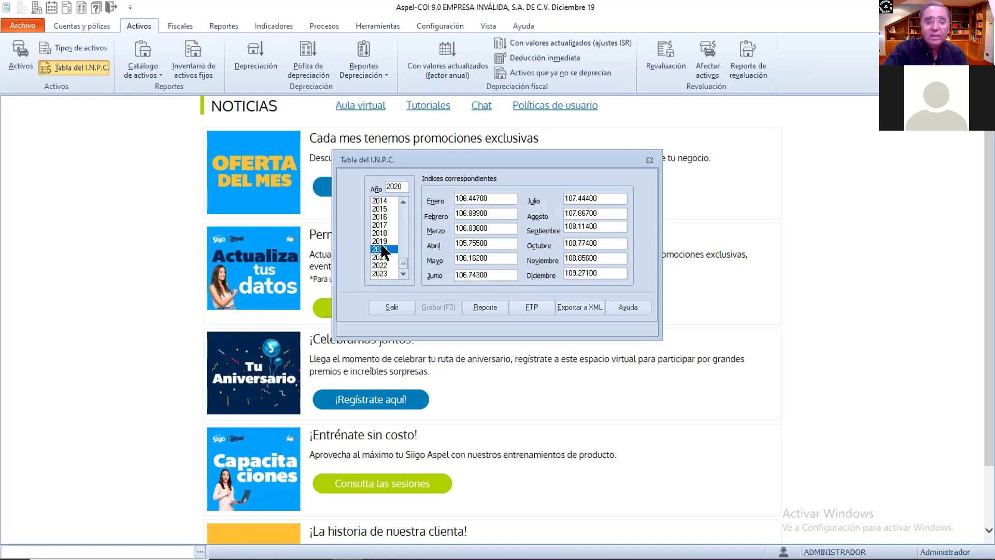
pyautogui.click(382, 242)
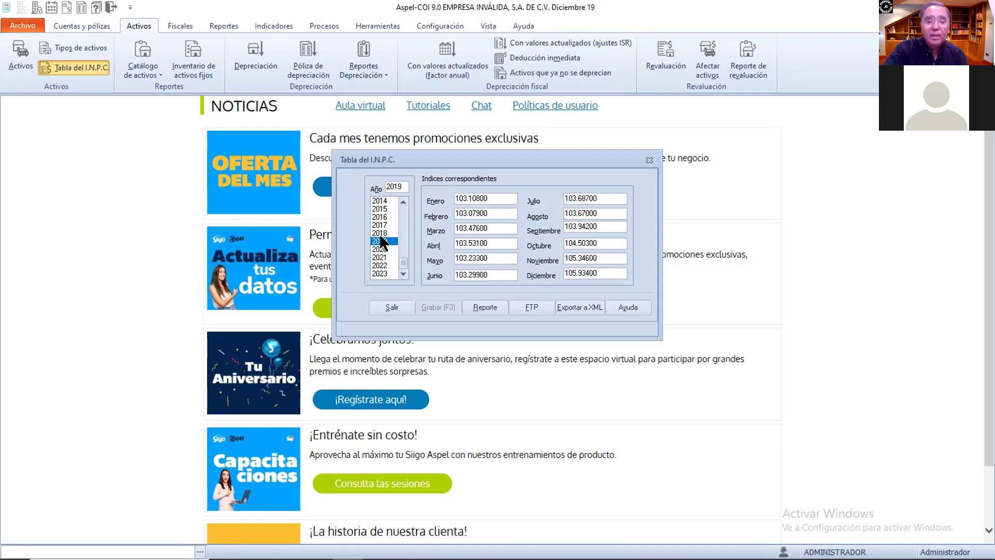
pyautogui.click(382, 233)
pyautogui.click(383, 225)
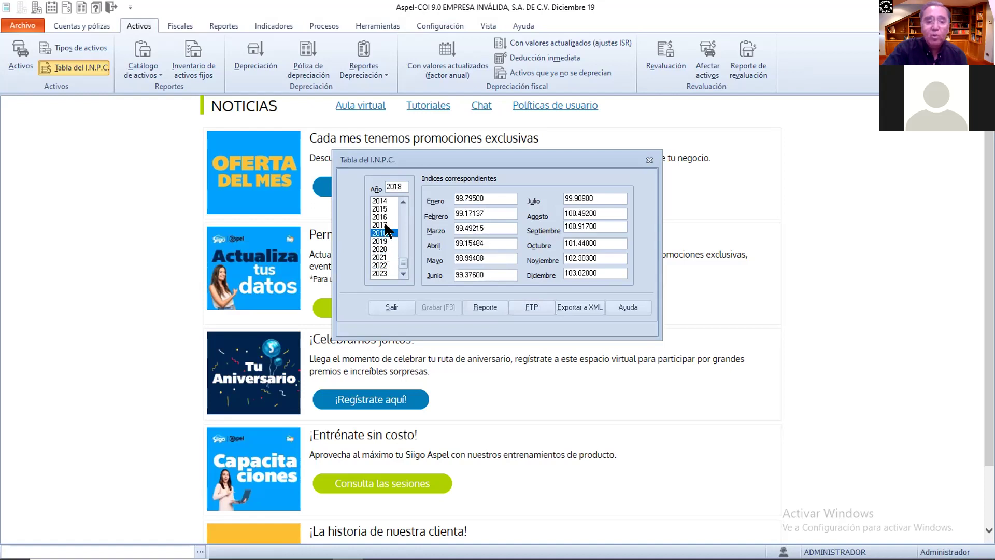
pyautogui.click(383, 217)
pyautogui.click(384, 208)
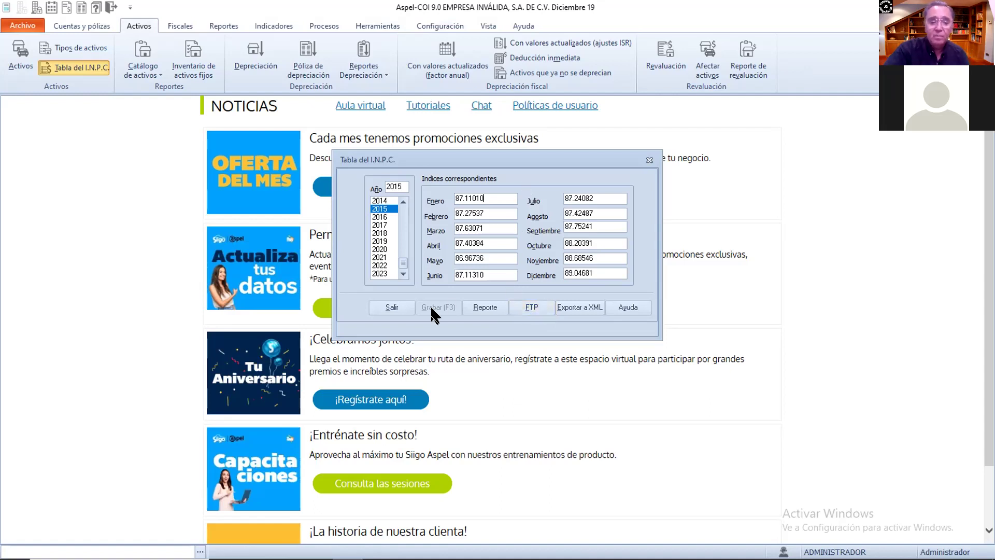
pyautogui.click(390, 308)
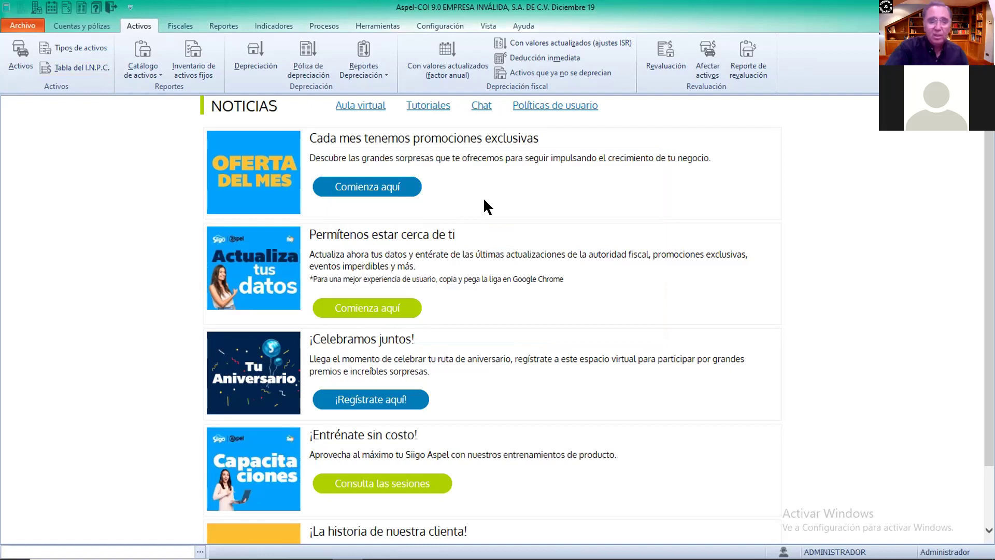
# Step: Show the asset types catalog at full size and open the EQUIPO DE OFICINA type's details
pyautogui.click(73, 51)
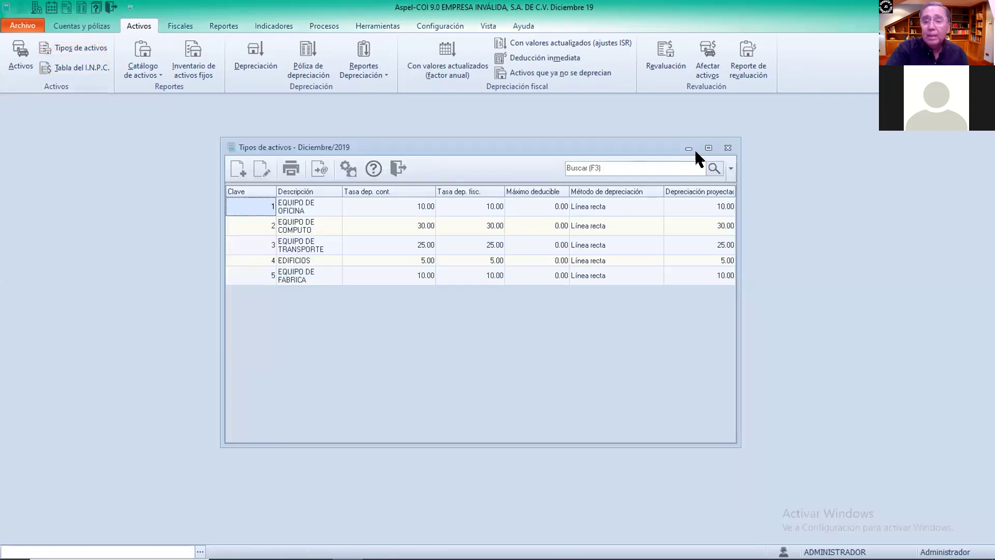
pyautogui.click(702, 147)
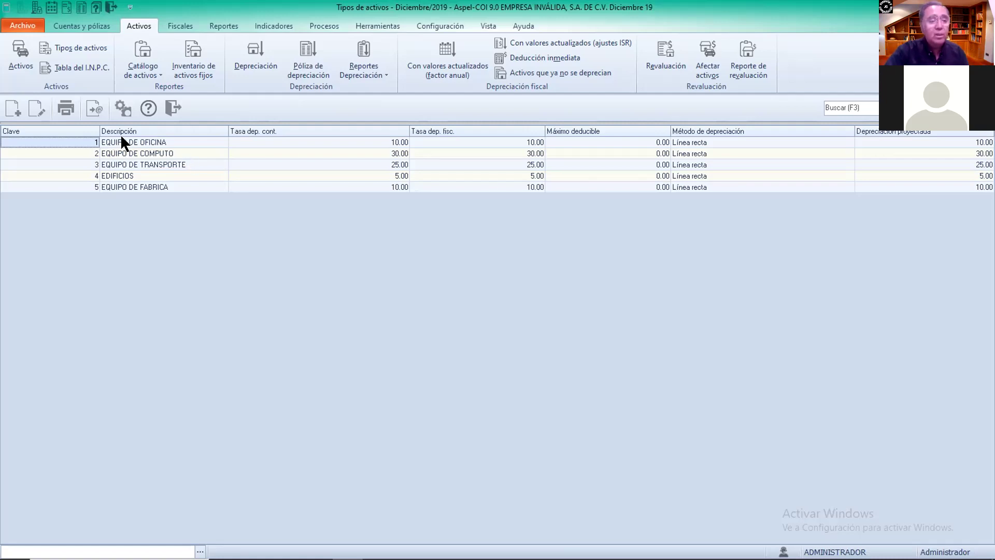
pyautogui.click(150, 143)
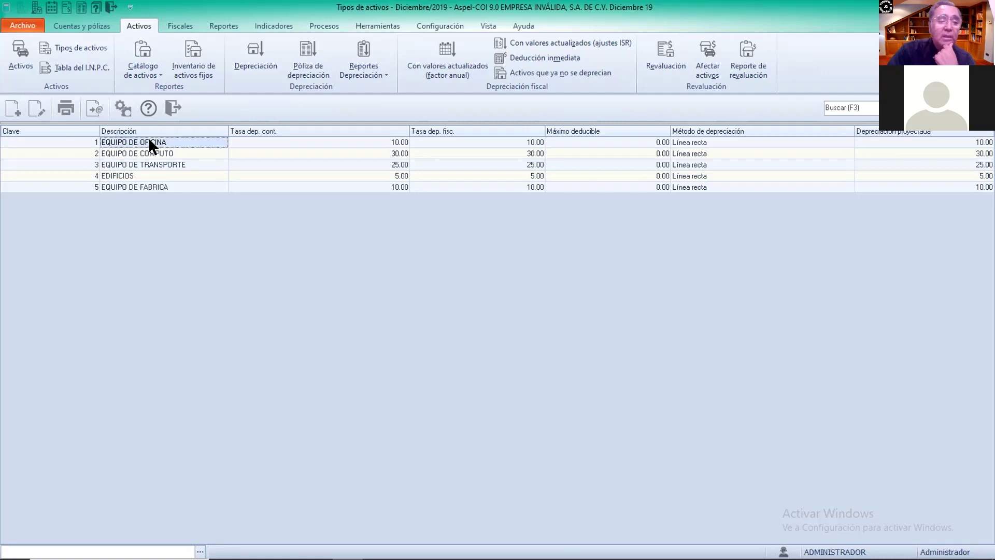
pyautogui.click(229, 141)
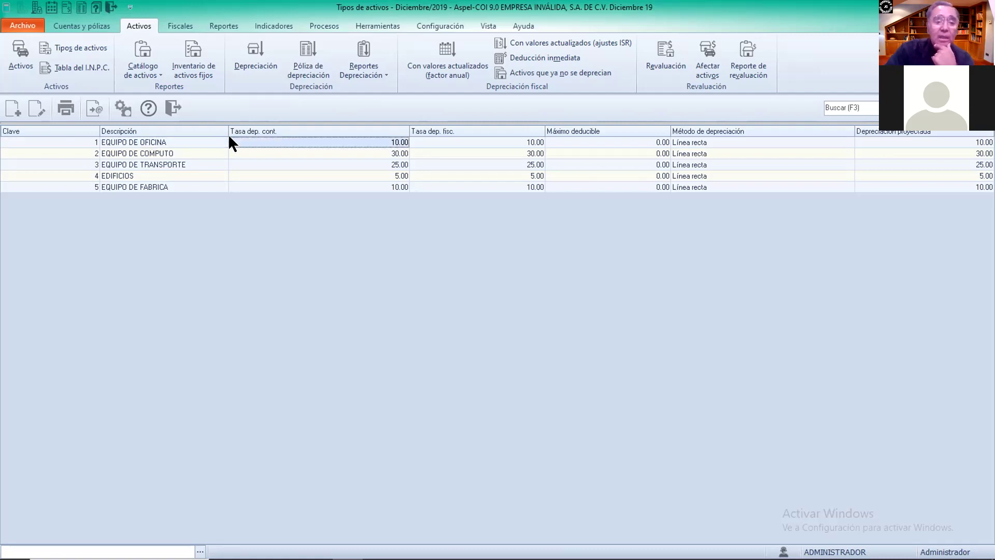
pyautogui.doubleClick(229, 142)
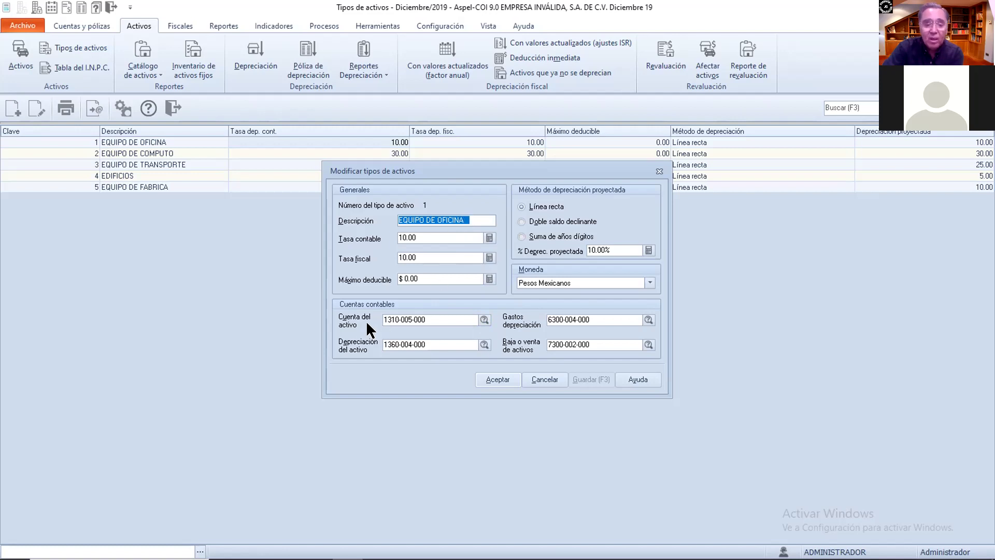
# Step: Look up the office equipment asset account, list the whole account catalog, and close the asset type without changes
pyautogui.click(484, 320)
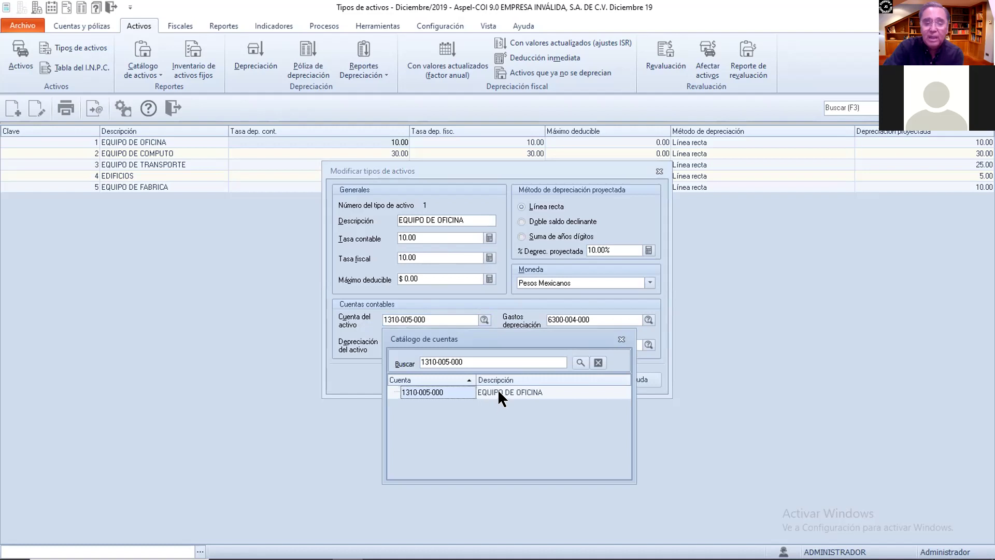
pyautogui.click(598, 362)
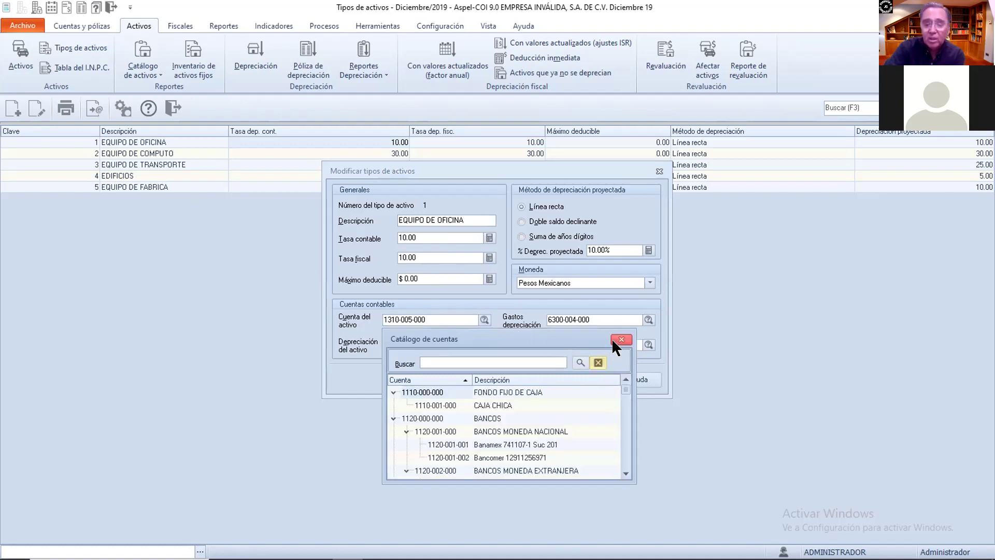
pyautogui.click(619, 338)
pyautogui.click(659, 171)
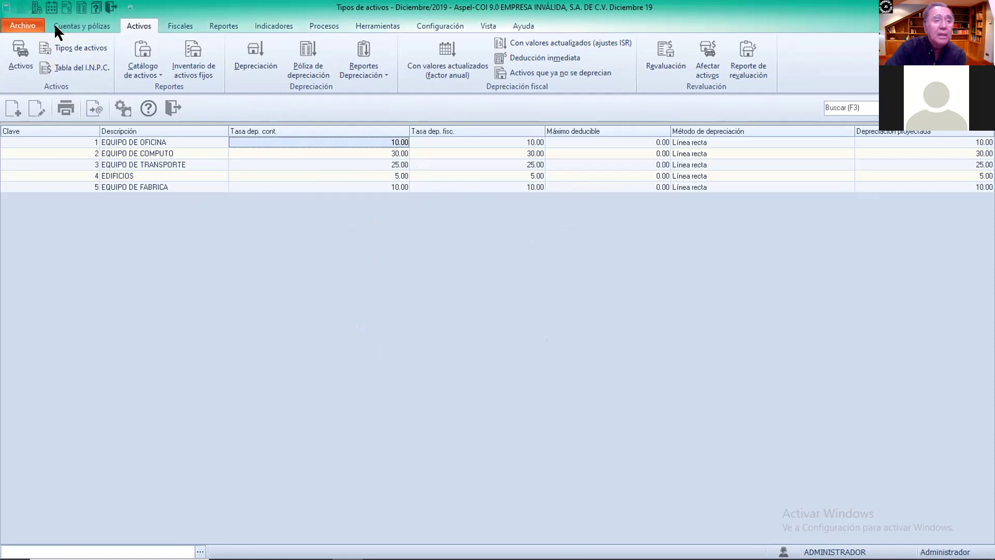
# Step: Examine the Activos Fijos (15) accounts in the account catalog, collapsing TERRENOS and checking the EQUIPO DE FABRICA and DEPRECIACION accounts
pyautogui.click(76, 26)
pyautogui.click(22, 48)
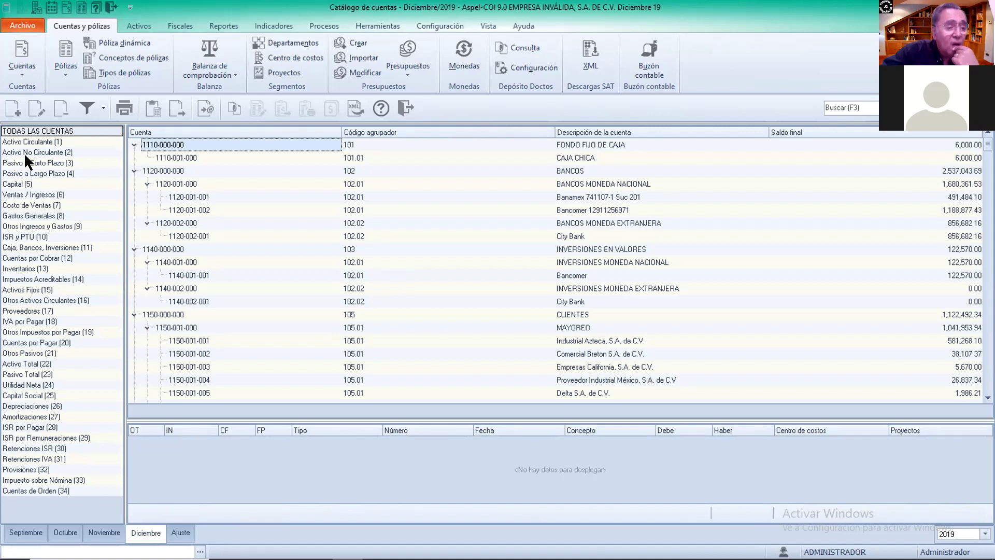
pyautogui.click(27, 291)
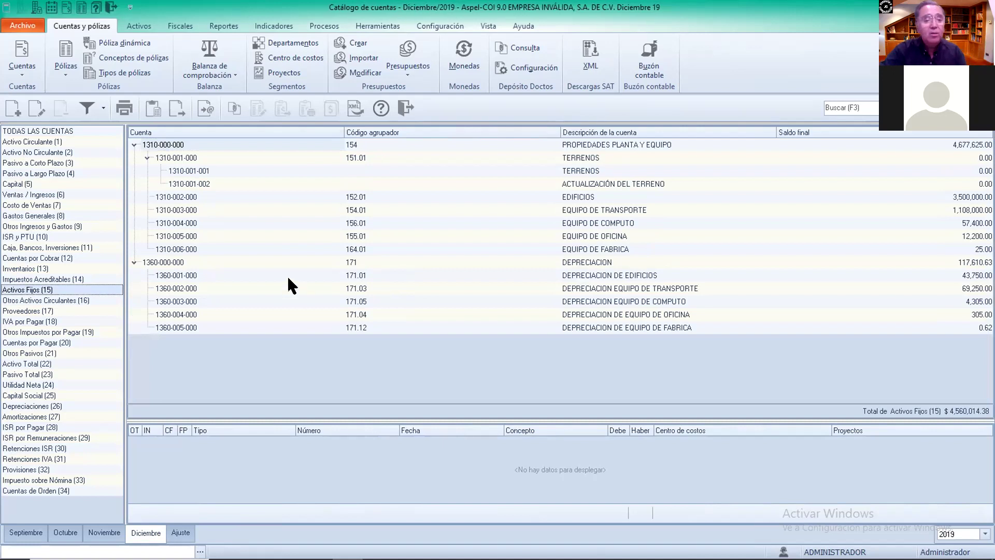
pyautogui.click(144, 156)
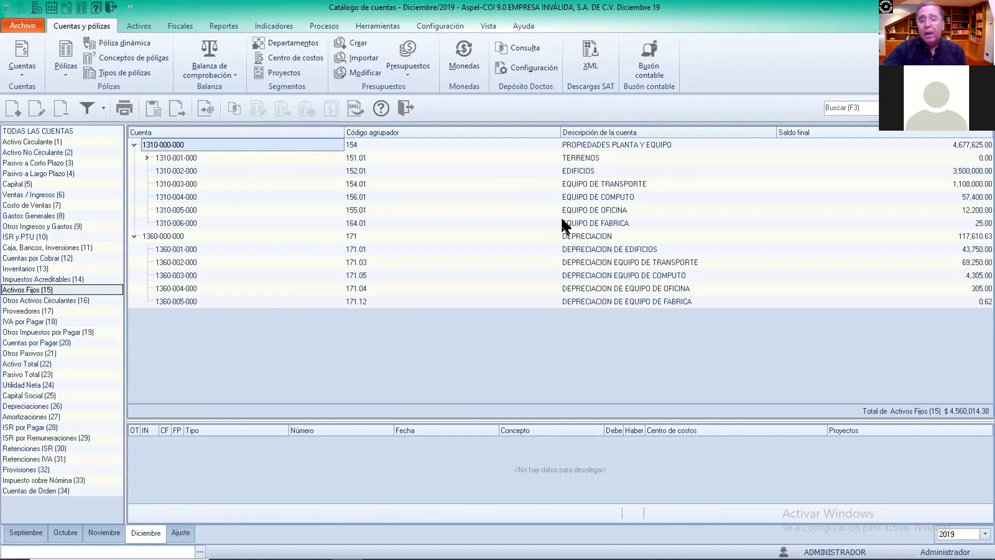
pyautogui.click(619, 220)
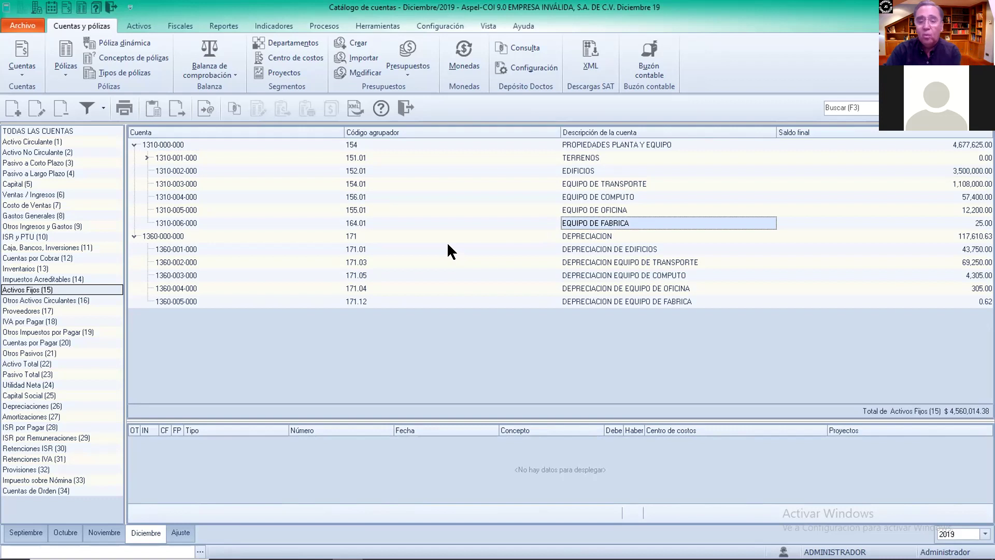
pyautogui.click(174, 234)
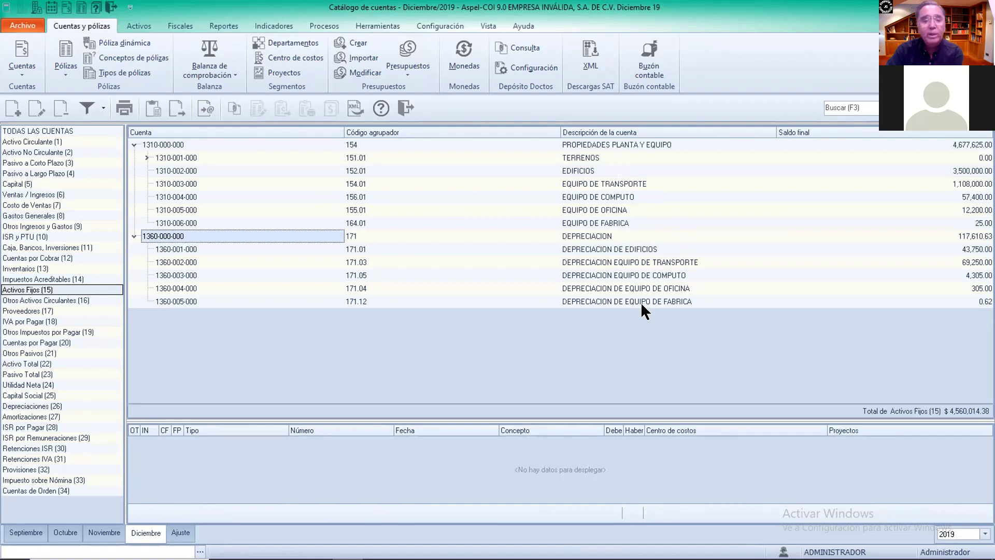
# Step: Close the account catalog and look up the EQUIPO DE OFICINA type's depreciation expense, asset depreciation, and disposal or sale accounts without changing them
pyautogui.click(405, 106)
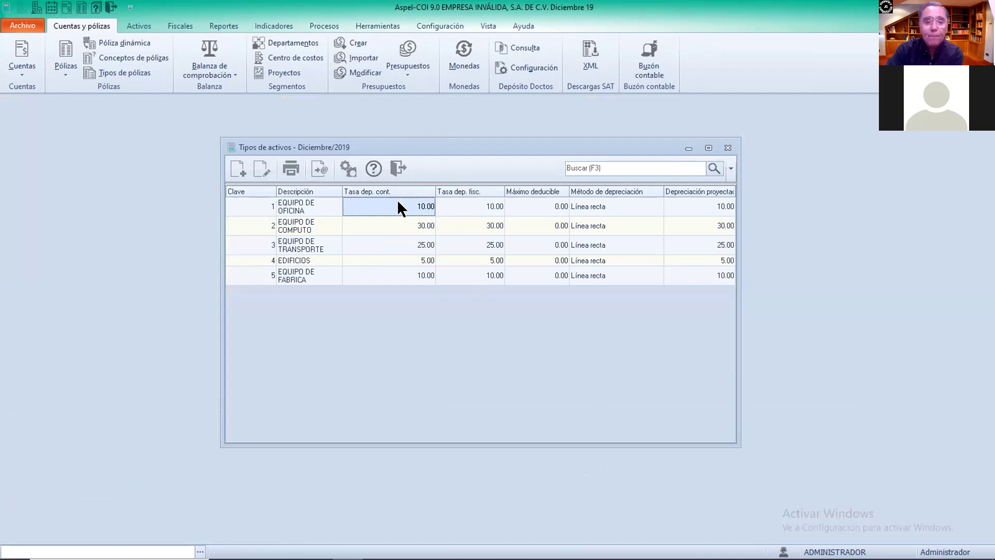
pyautogui.doubleClick(398, 205)
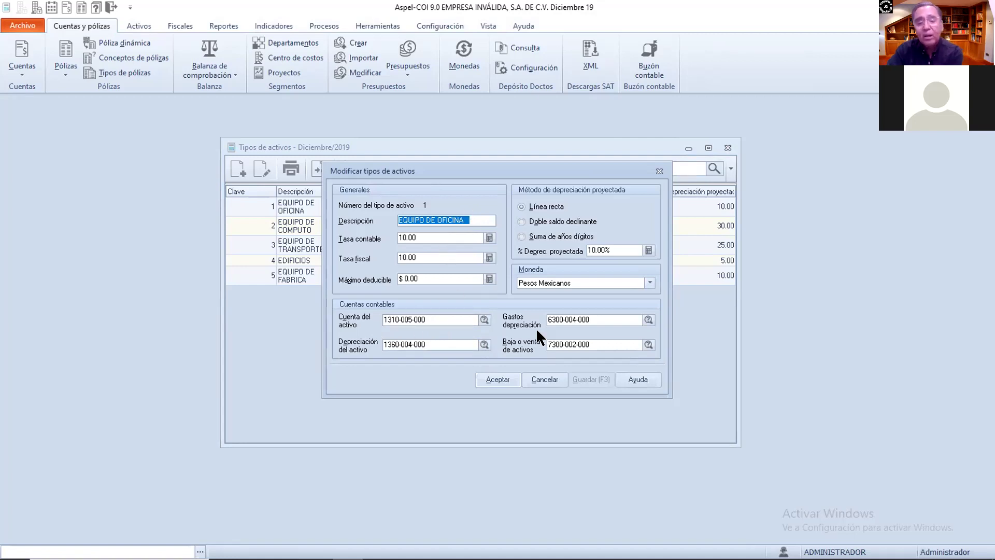
pyautogui.click(648, 319)
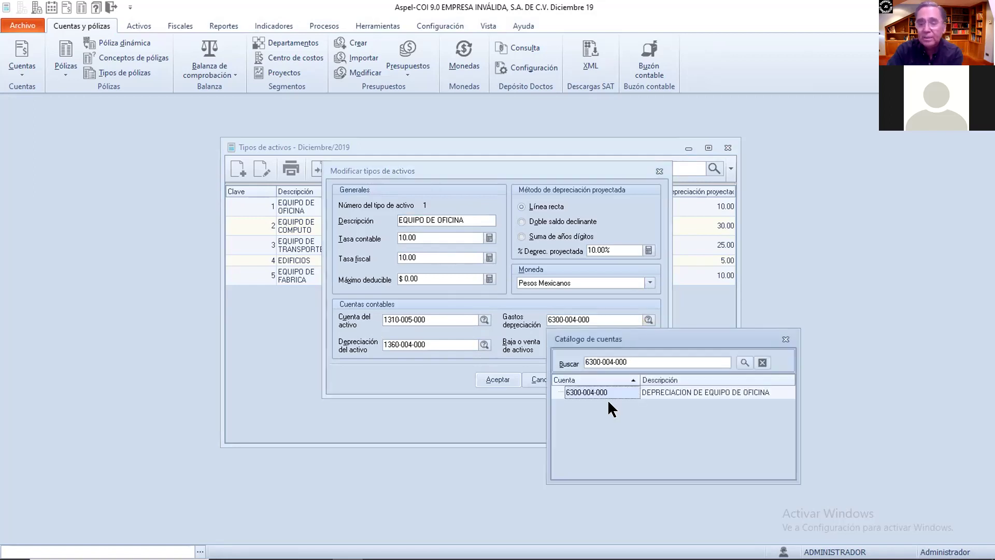
pyautogui.click(784, 339)
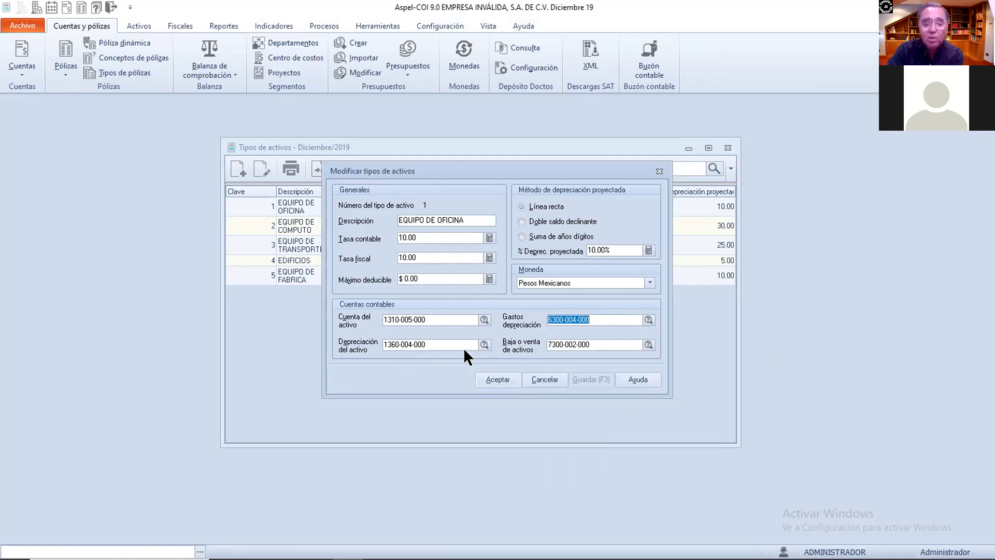
pyautogui.click(483, 344)
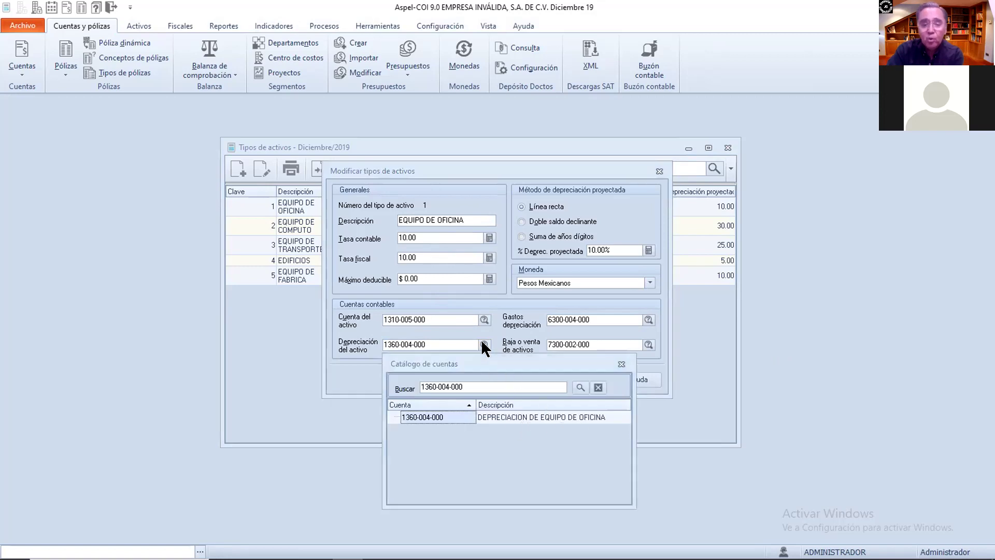
pyautogui.click(620, 362)
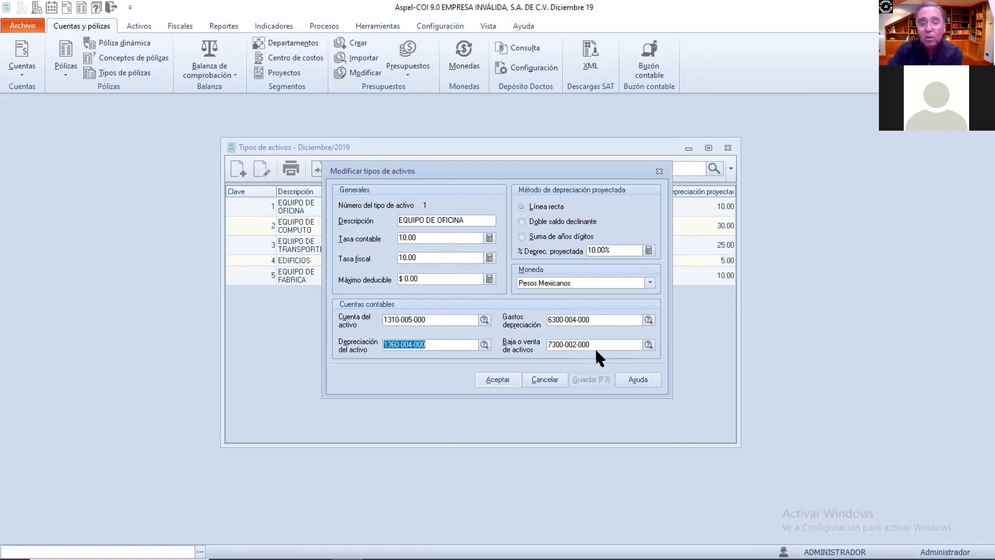
pyautogui.click(648, 344)
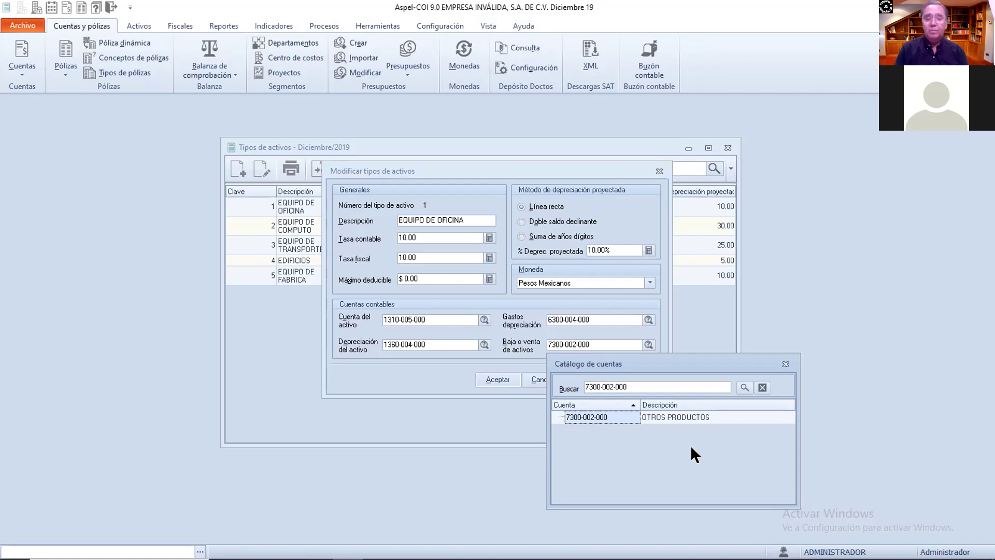
pyautogui.click(786, 365)
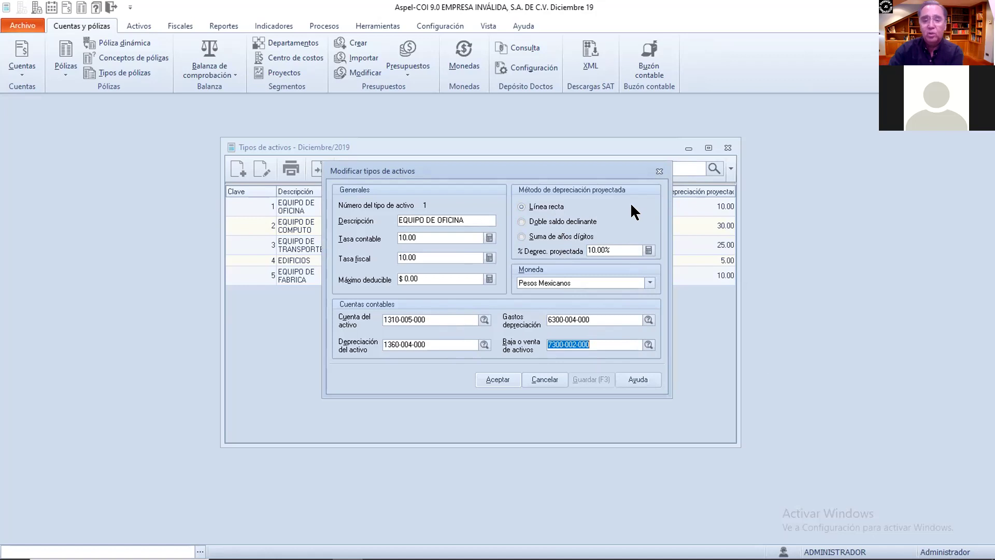
pyautogui.click(659, 171)
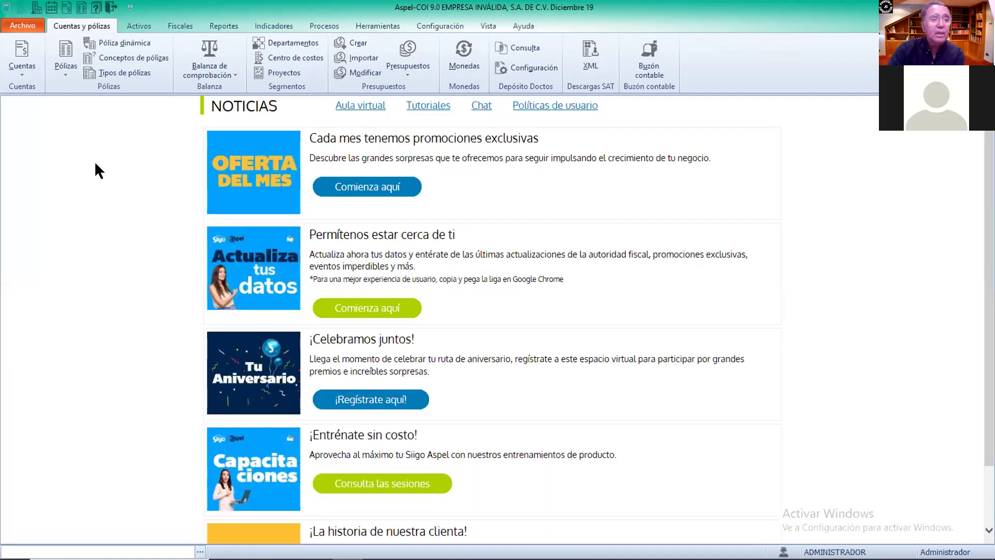
# Step: Show the fixed assets catalog and list only the EQUIPO DE TRANSPORTE assets
pyautogui.click(139, 27)
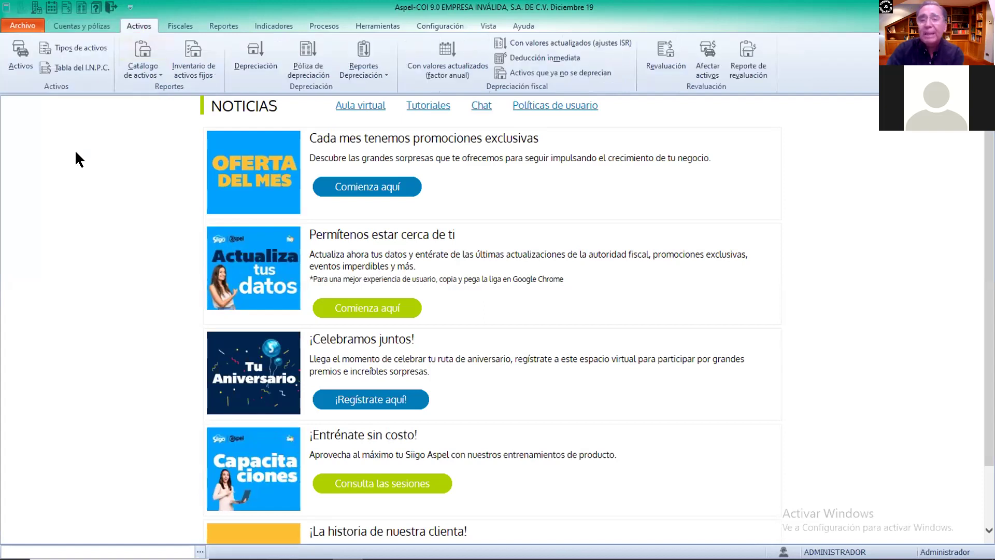
pyautogui.click(22, 53)
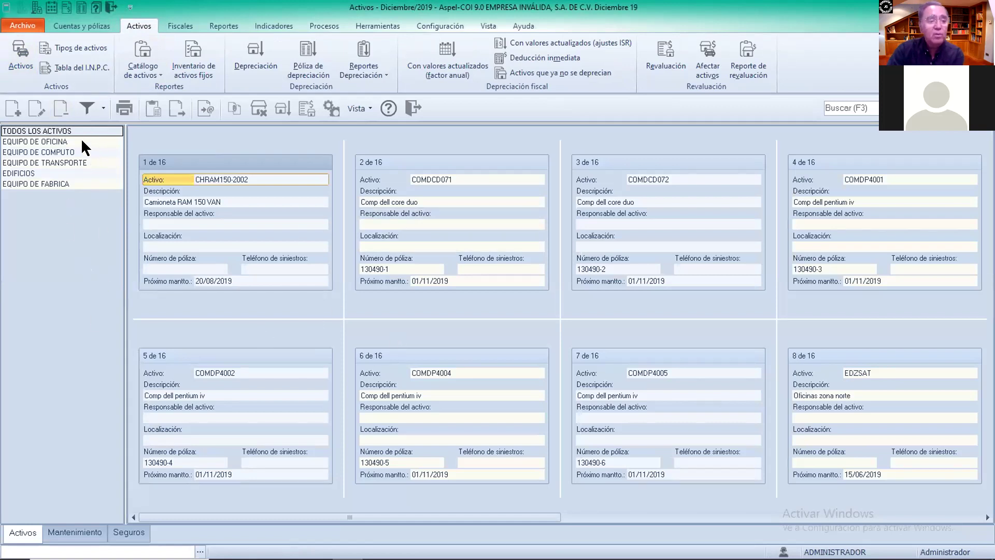
pyautogui.click(65, 162)
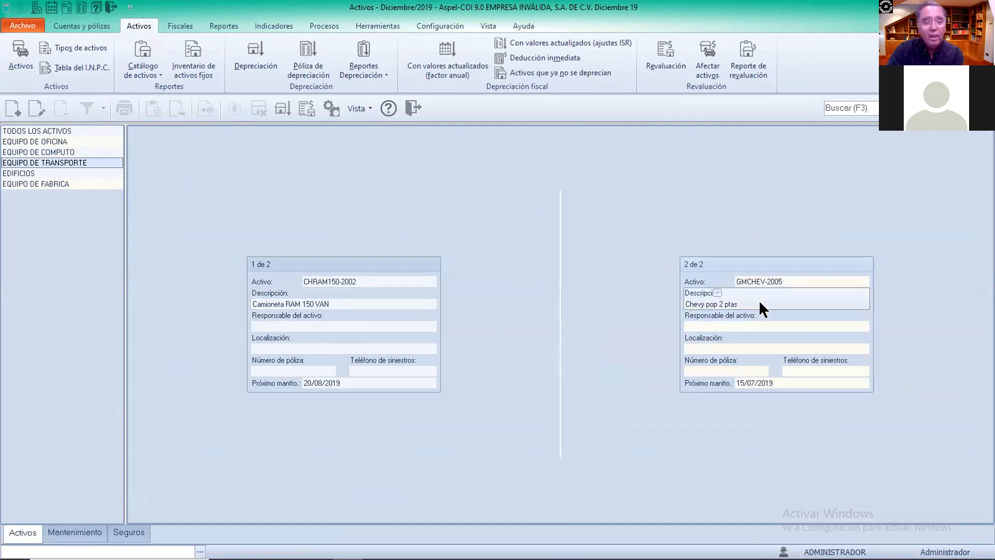
# Step: Review the Camioneta RAM 150 VAN's general, depreciation, foreign currency, maintenance and insurance, and observations data, leaving the asset without changes
pyautogui.doubleClick(388, 262)
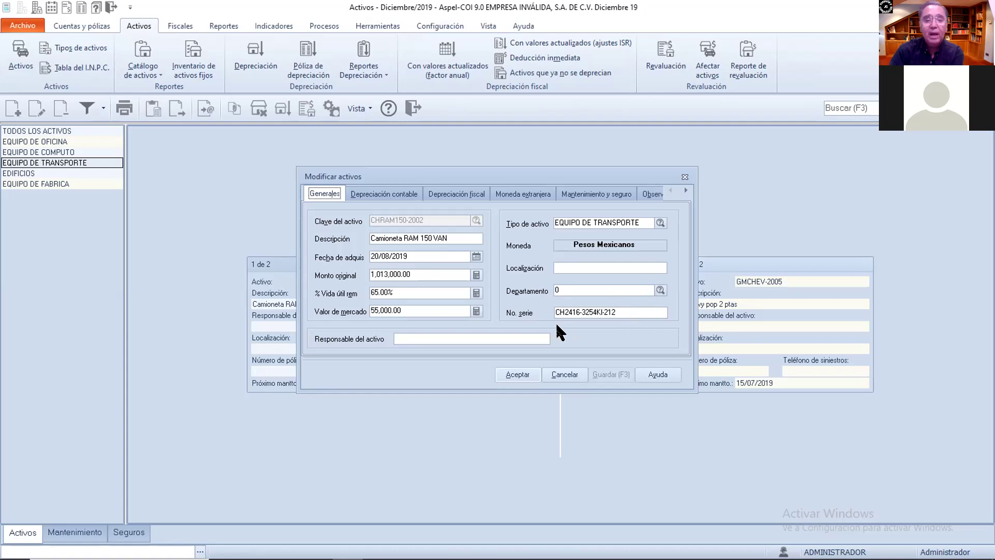
pyautogui.click(406, 194)
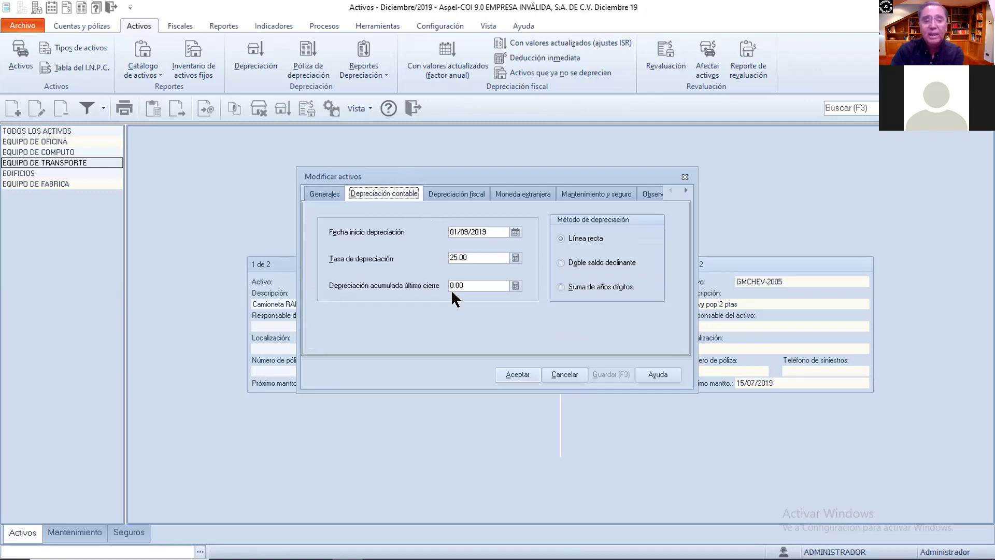
pyautogui.click(467, 193)
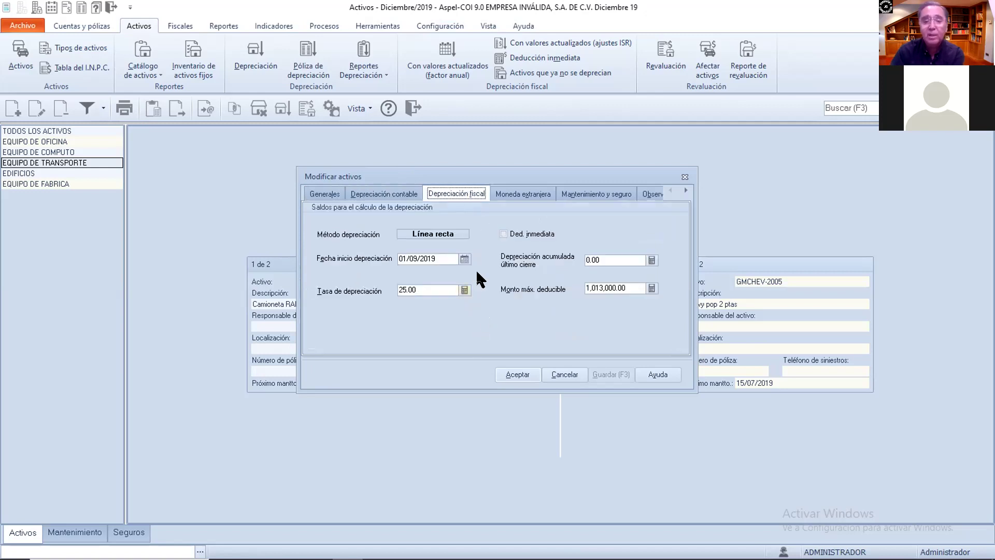
pyautogui.click(527, 193)
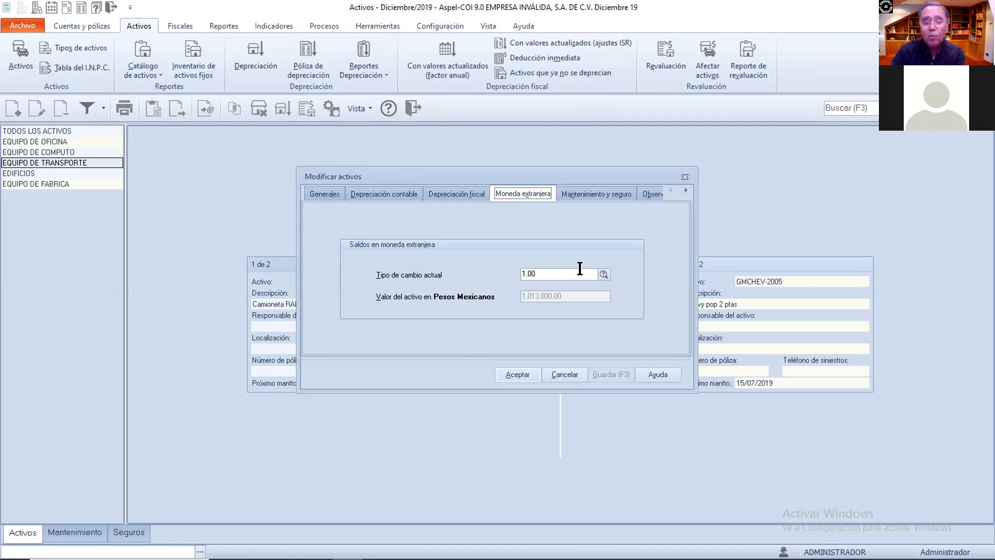
pyautogui.click(599, 193)
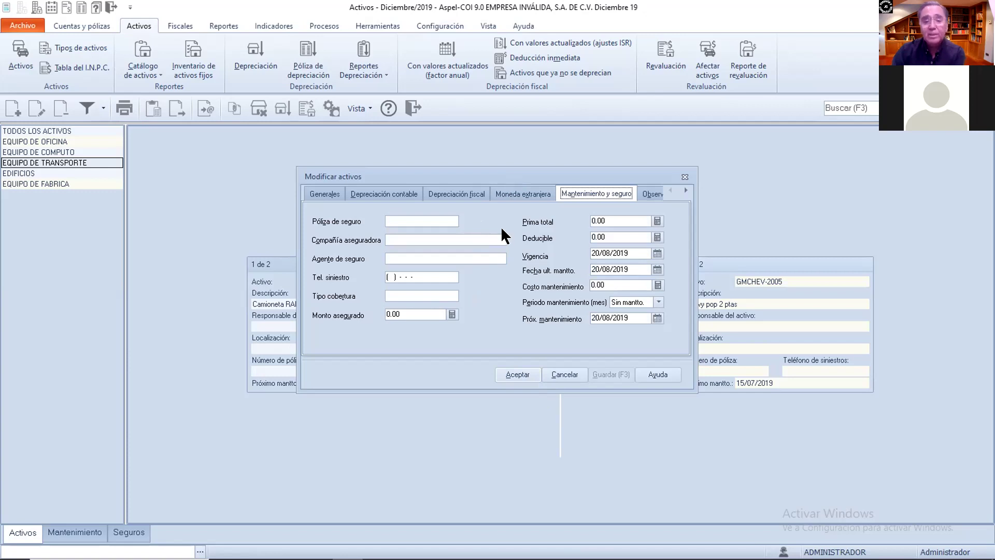
pyautogui.click(685, 191)
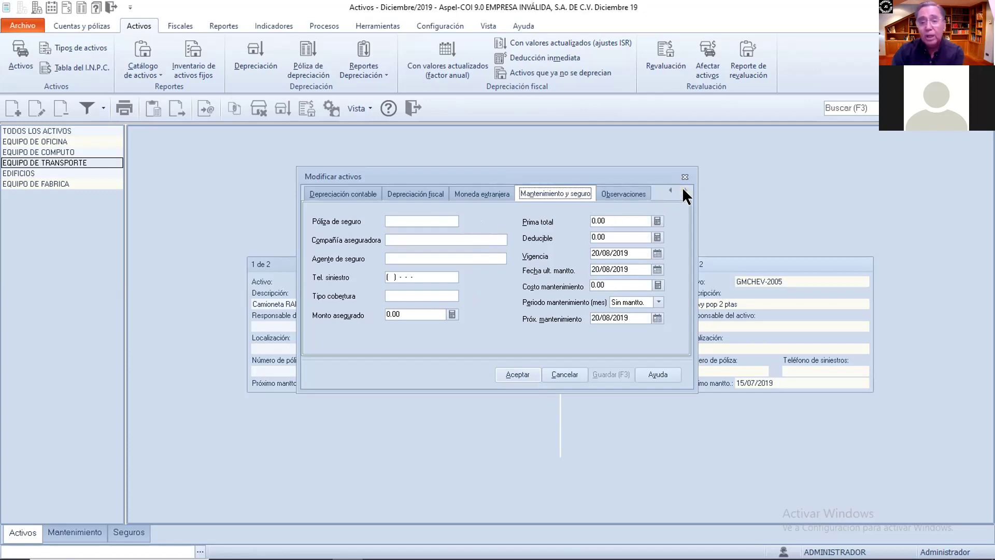
pyautogui.click(630, 193)
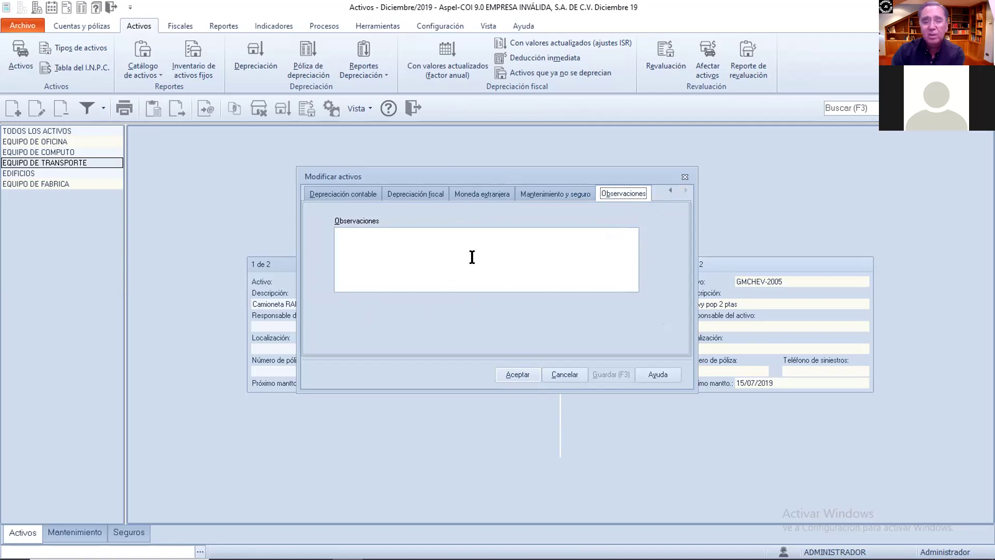
pyautogui.click(573, 375)
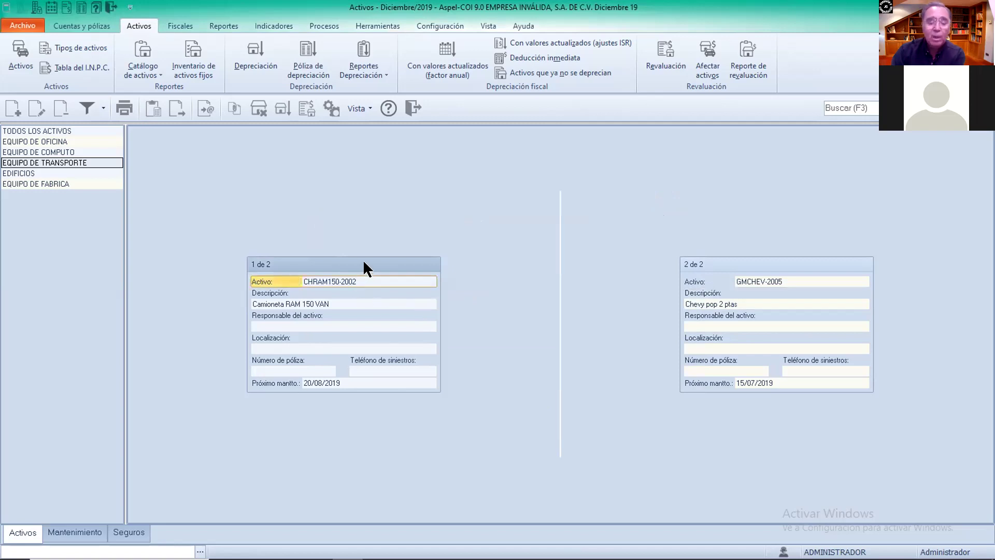
# Step: Check the general data of the Oficinas zona norte asset under EDIFICIOS without changes, and close the assets catalog
pyautogui.click(102, 176)
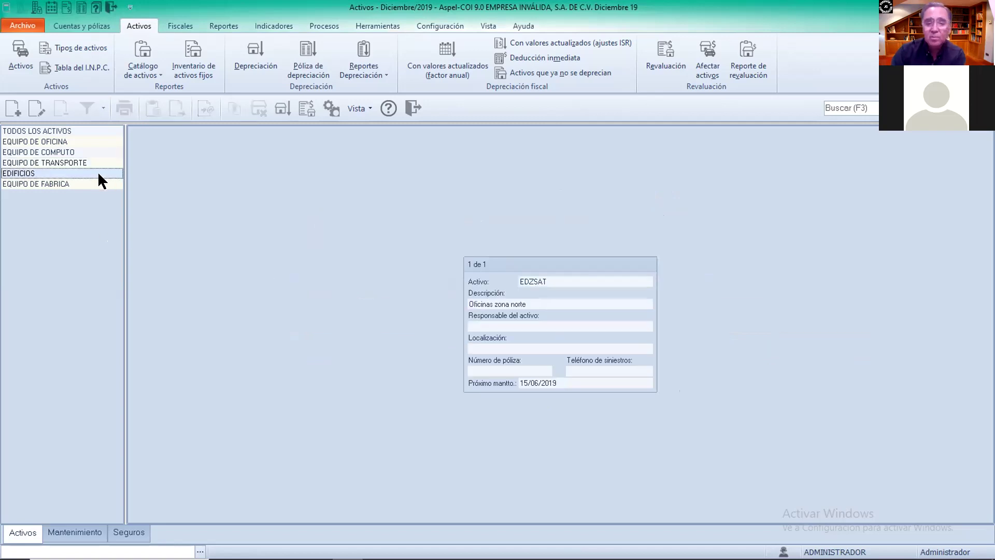
pyautogui.doubleClick(583, 263)
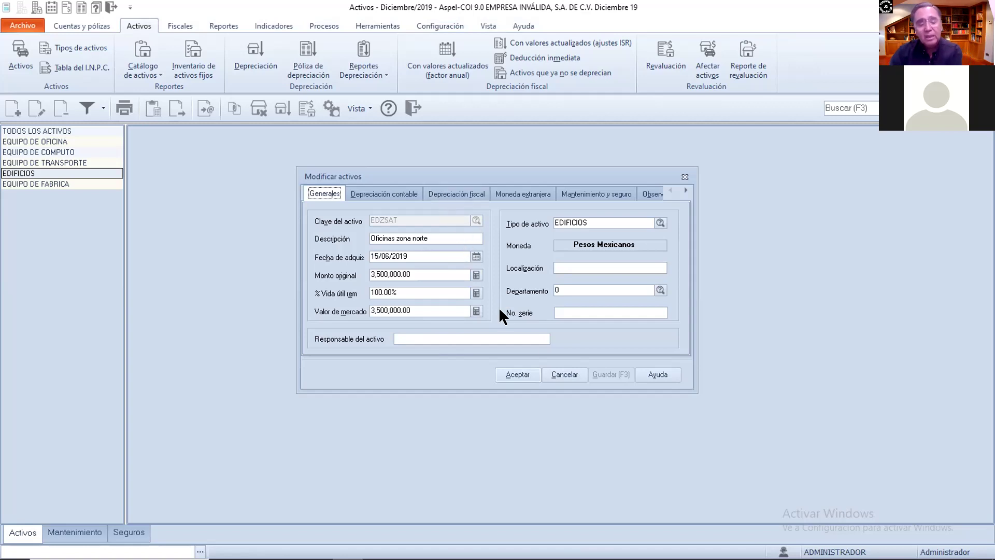
pyautogui.click(572, 370)
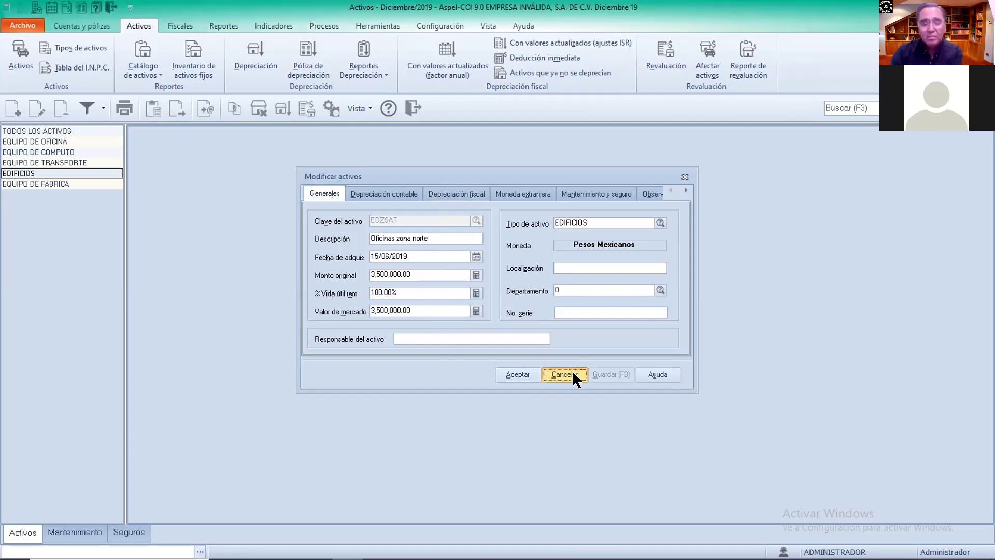
pyautogui.click(412, 108)
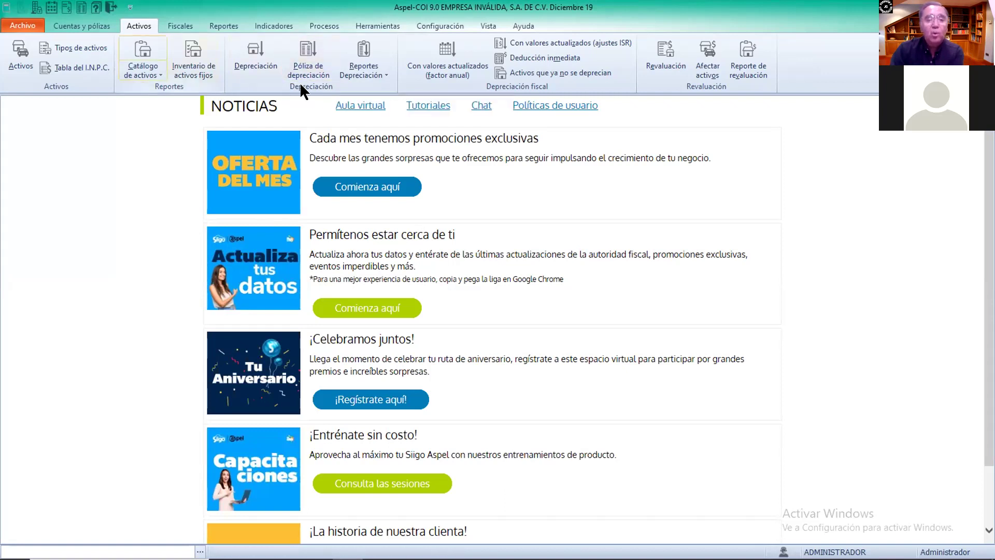
# Step: Generate the fixed asset inventory report with the default filters, examine it at full size, and close it
pyautogui.click(194, 46)
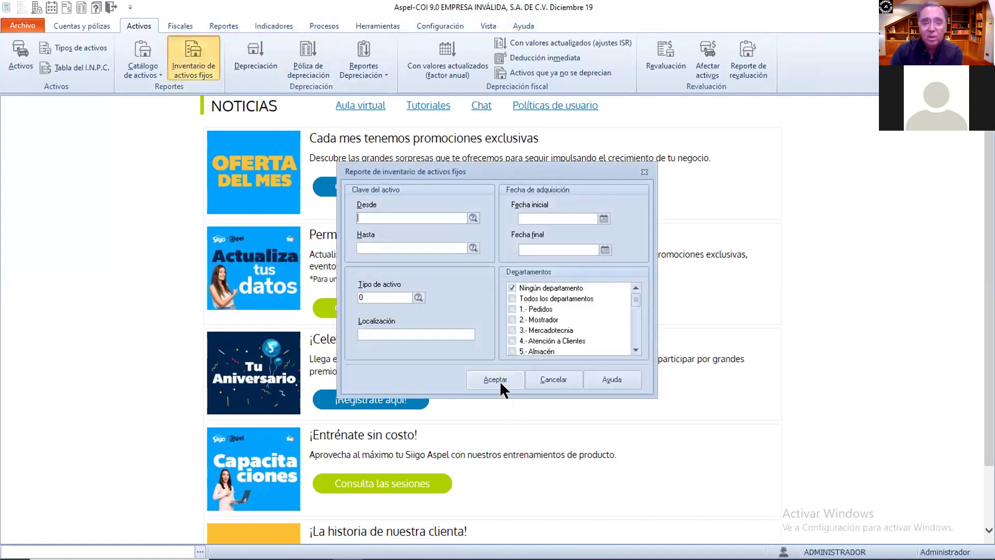
pyautogui.click(501, 380)
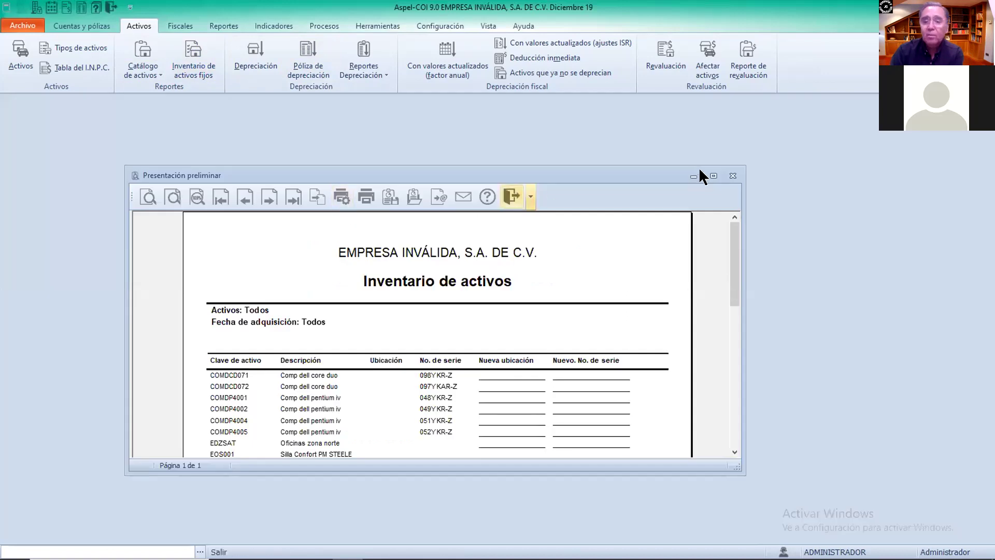
pyautogui.click(713, 176)
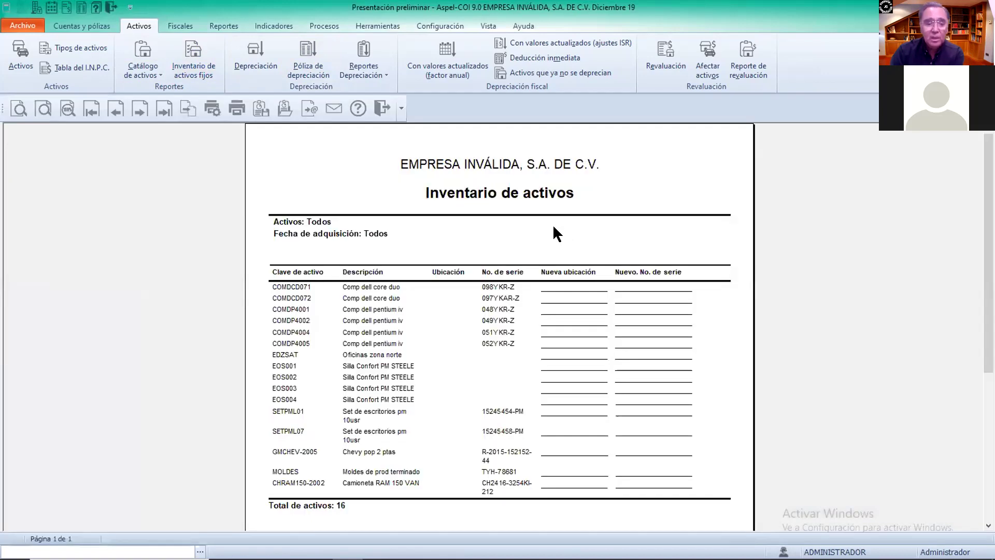
pyautogui.scroll(-2, 462, 263)
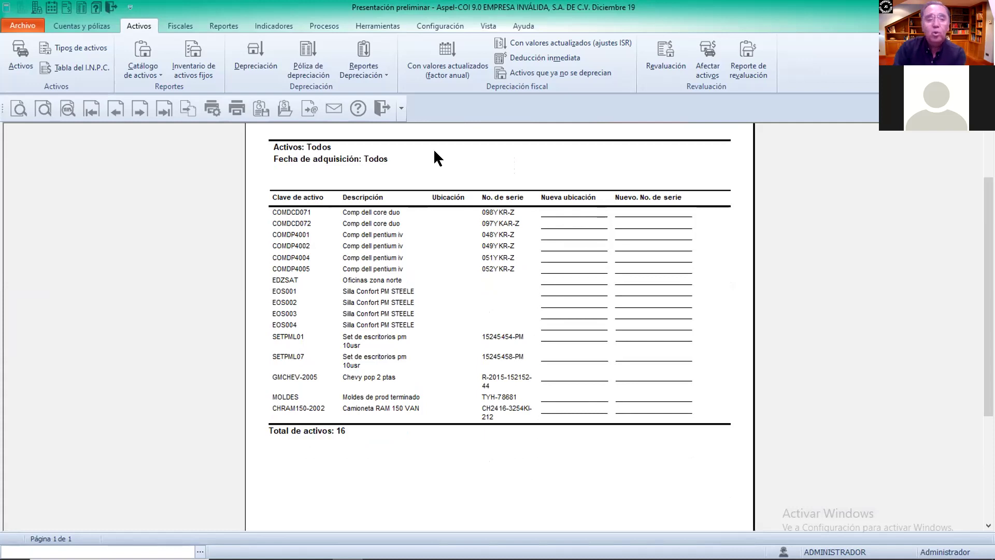
pyautogui.click(381, 108)
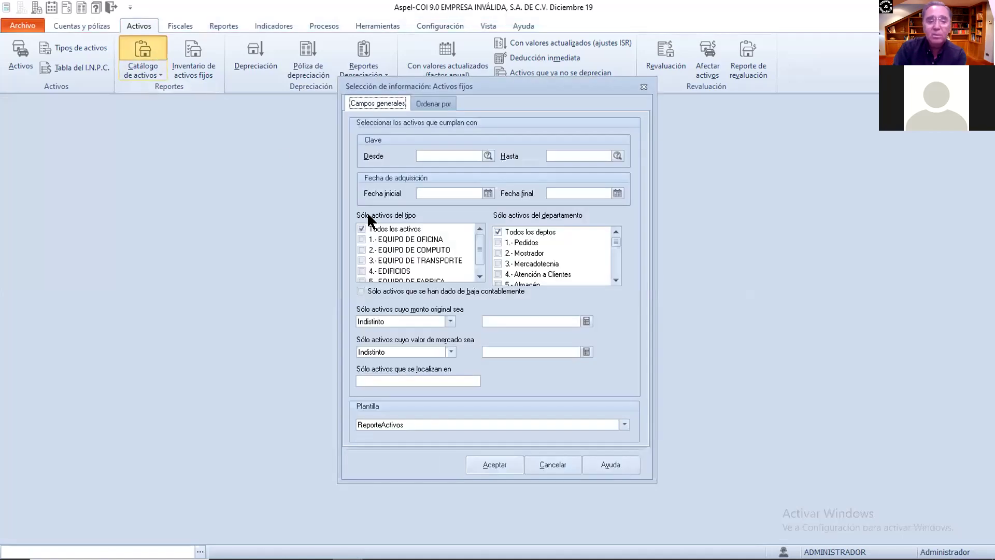
# Step: Generate the asset catalog report for all asset types and departments with the ReporteActivos template, read through it, and close it
pyautogui.click(483, 462)
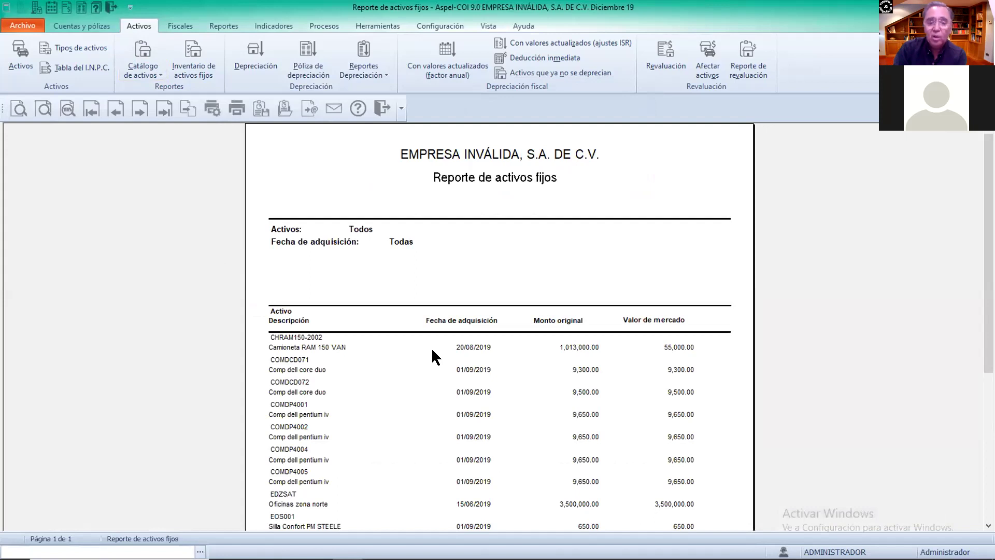
pyautogui.scroll(-5, 430, 337)
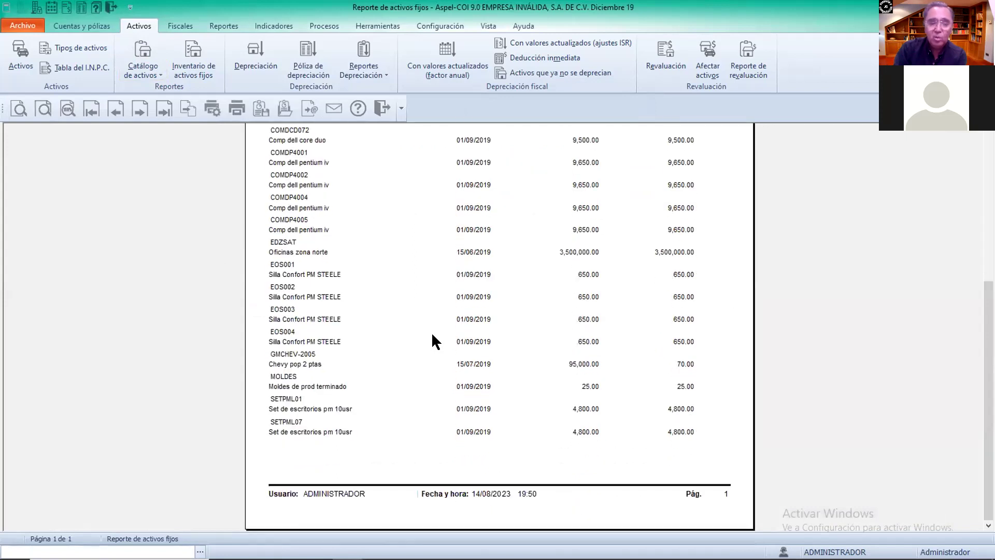
pyautogui.scroll(5, 432, 332)
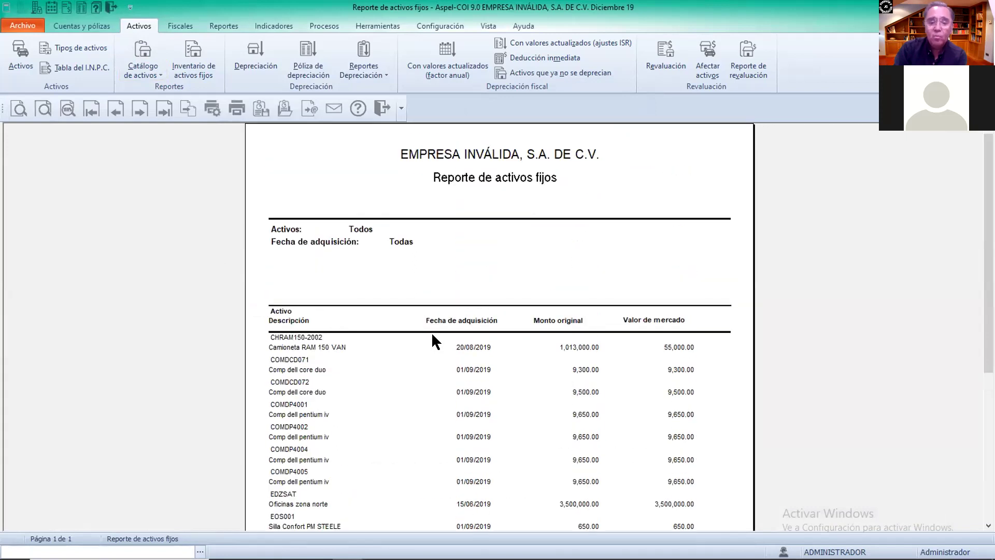
pyautogui.click(388, 109)
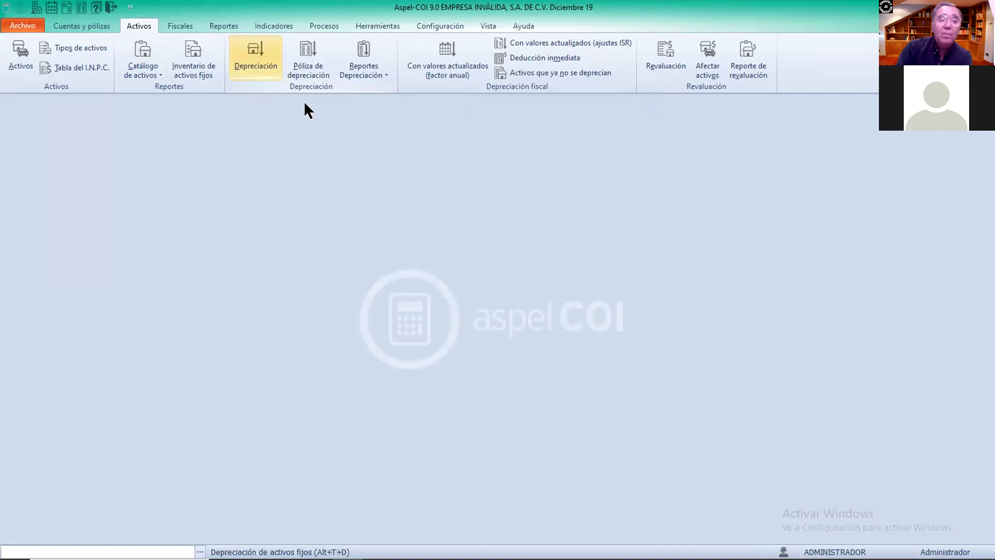
# Step: Generate the historical-value depreciation journal entry for 01/12/2019 to 31/12/2019, accepting the default initial folios
pyautogui.click(315, 61)
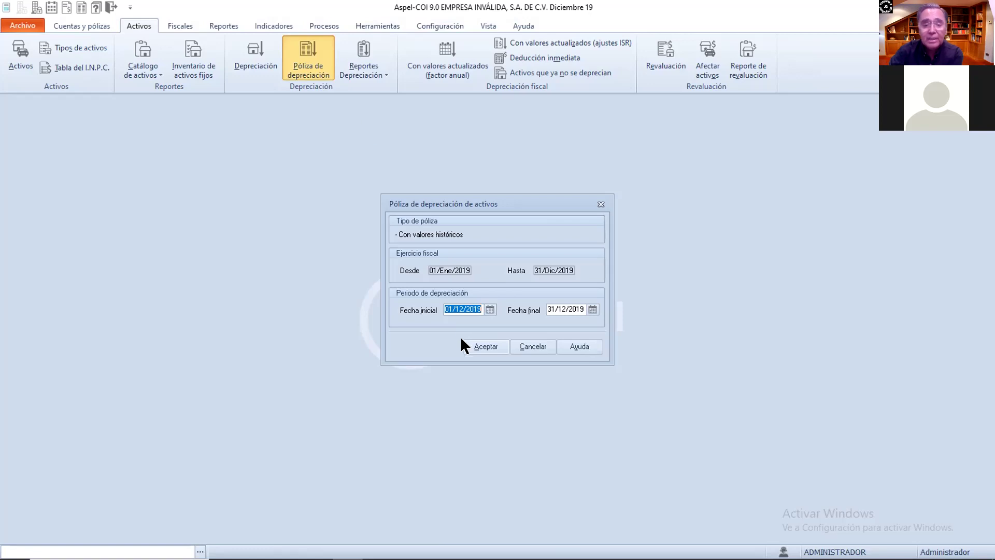
pyautogui.click(487, 346)
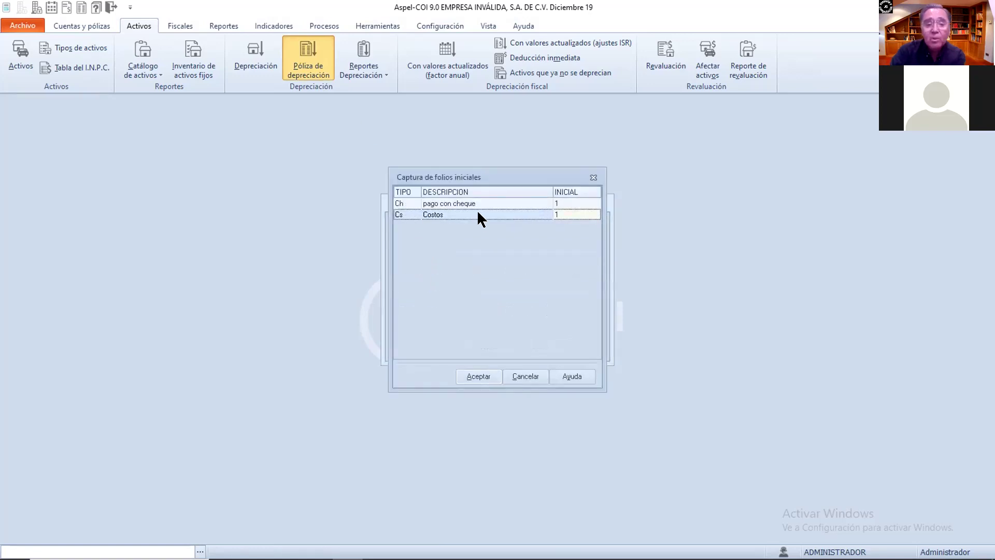
pyautogui.click(483, 373)
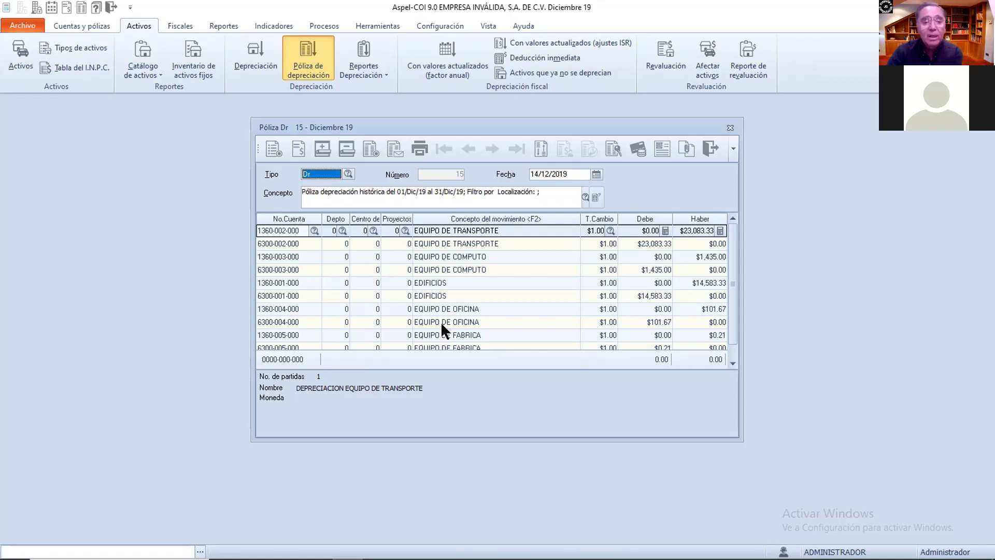
# Step: Try to save the Dr depreciation entry dated 14/12/2019, and exit it without saving
pyautogui.click(272, 146)
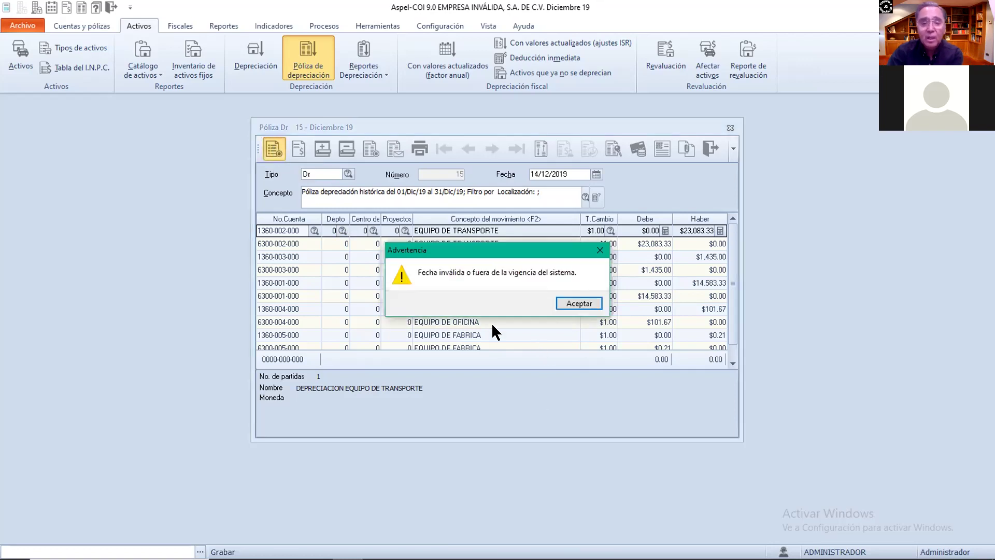
pyautogui.click(580, 304)
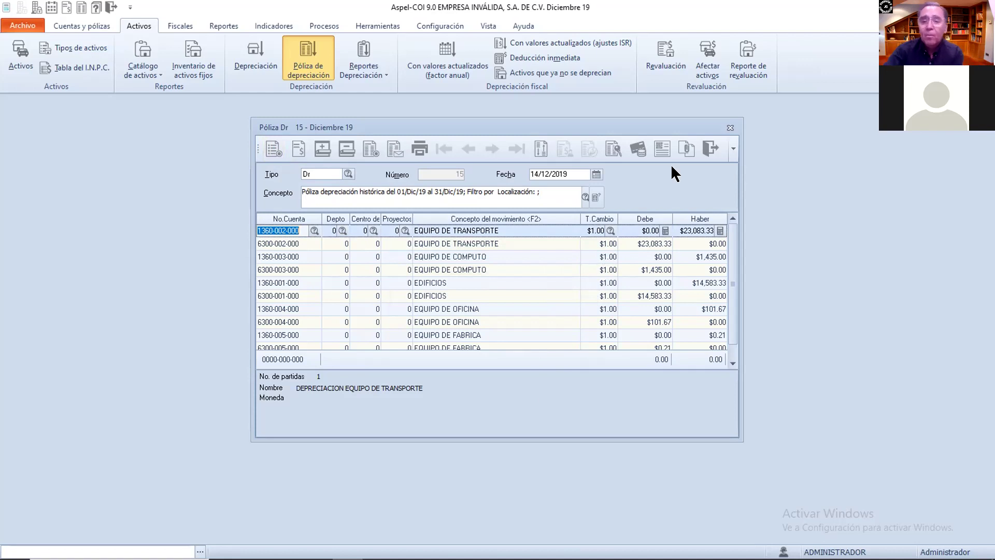
pyautogui.click(709, 147)
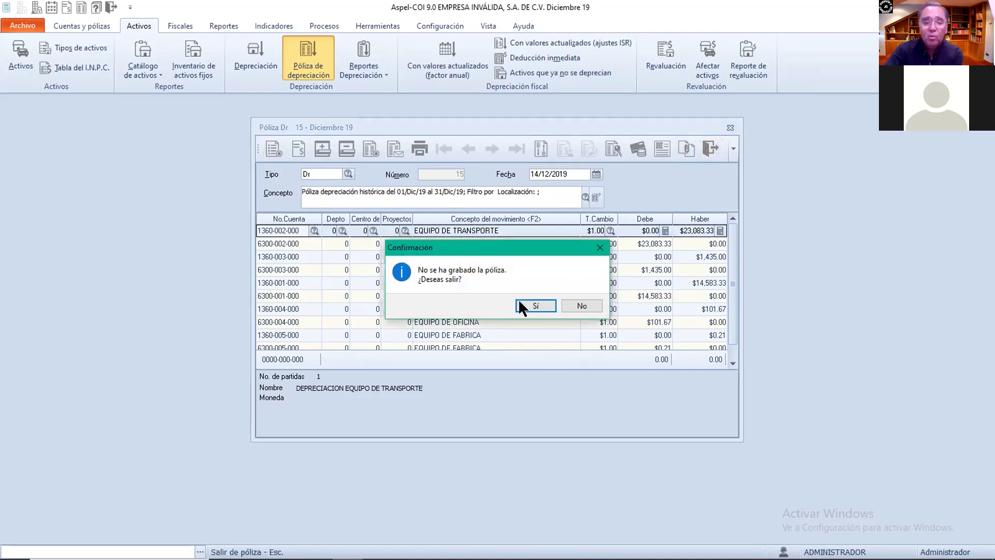
pyautogui.click(537, 306)
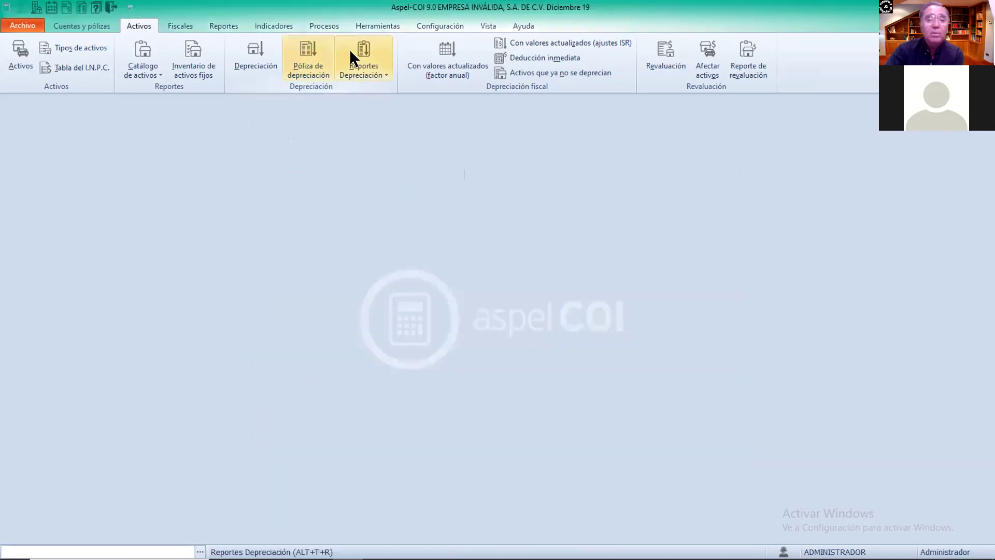
# Step: Open the asset depreciation query and review the depreciation cards of the EQUIPO DE OFICINA assets
pyautogui.click(380, 69)
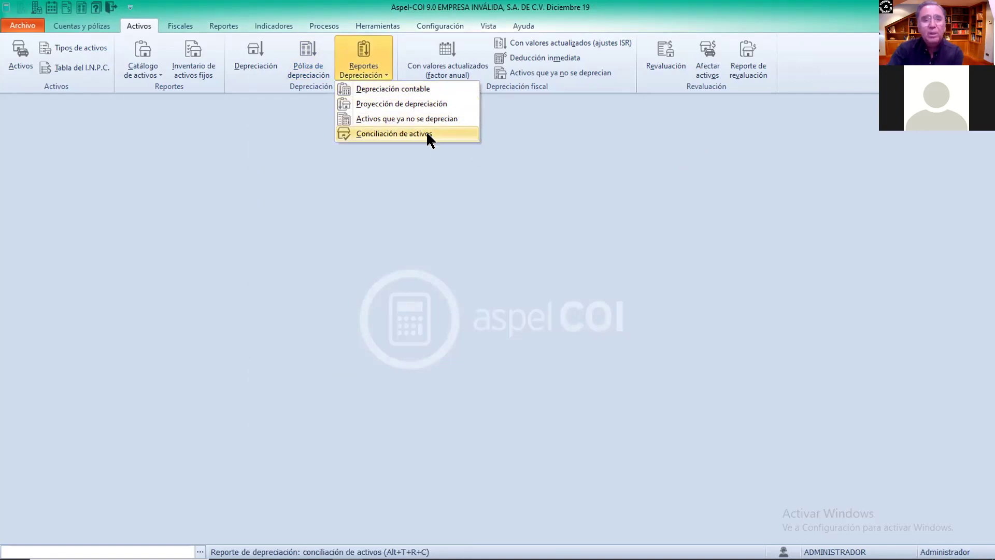
pyautogui.click(252, 50)
pyautogui.click(250, 48)
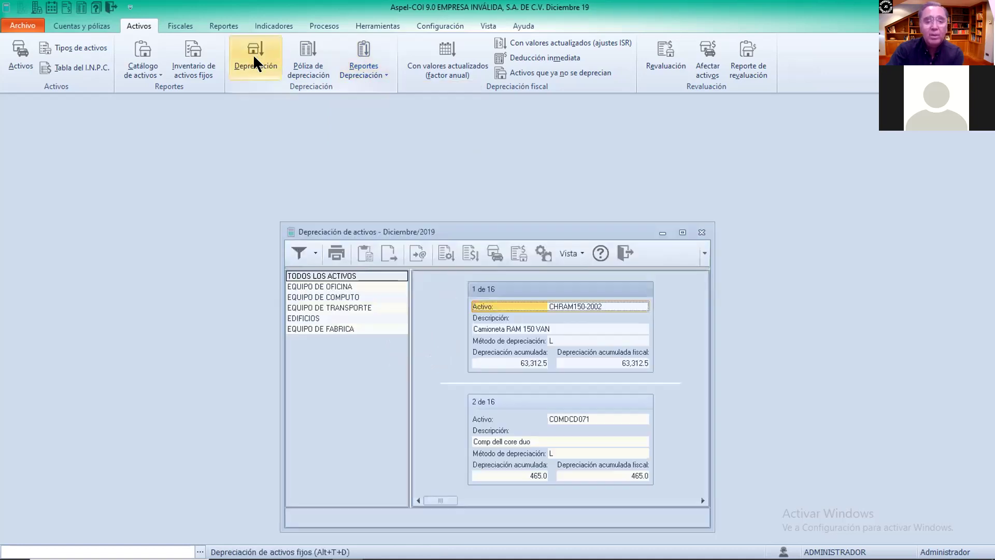
pyautogui.moveTo(508, 235); pyautogui.dragTo(492, 168)
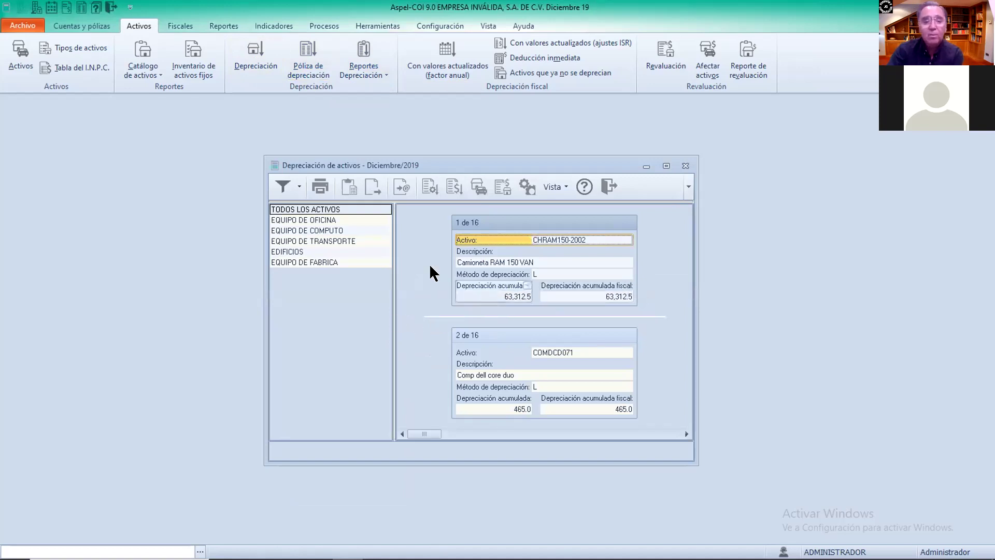
pyautogui.click(361, 218)
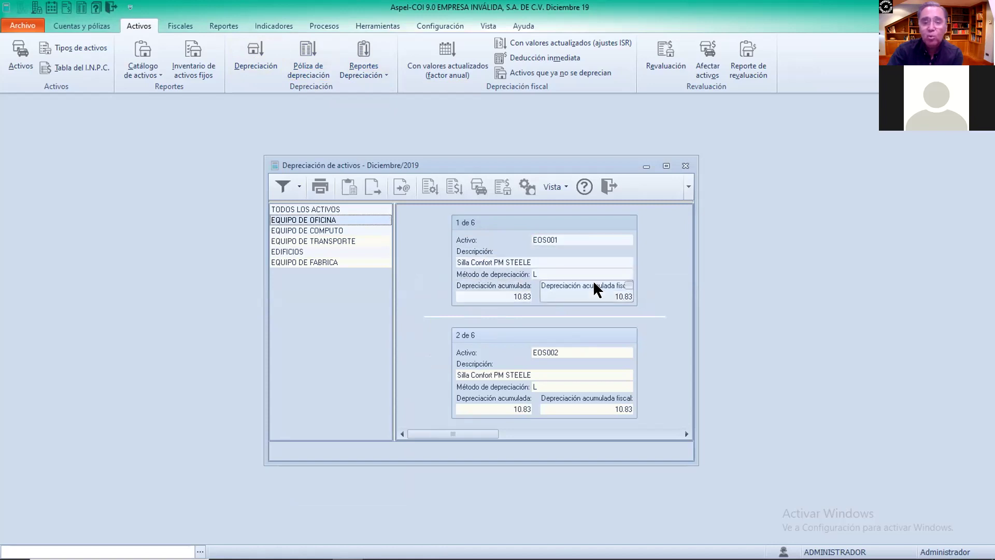
pyautogui.scroll(-2, 593, 280)
pyautogui.scroll(2, 594, 286)
# Step: Show the EQUIPO DE OFICINA depreciation as a list, examine its figures, and close the asset depreciation query
pyautogui.click(563, 186)
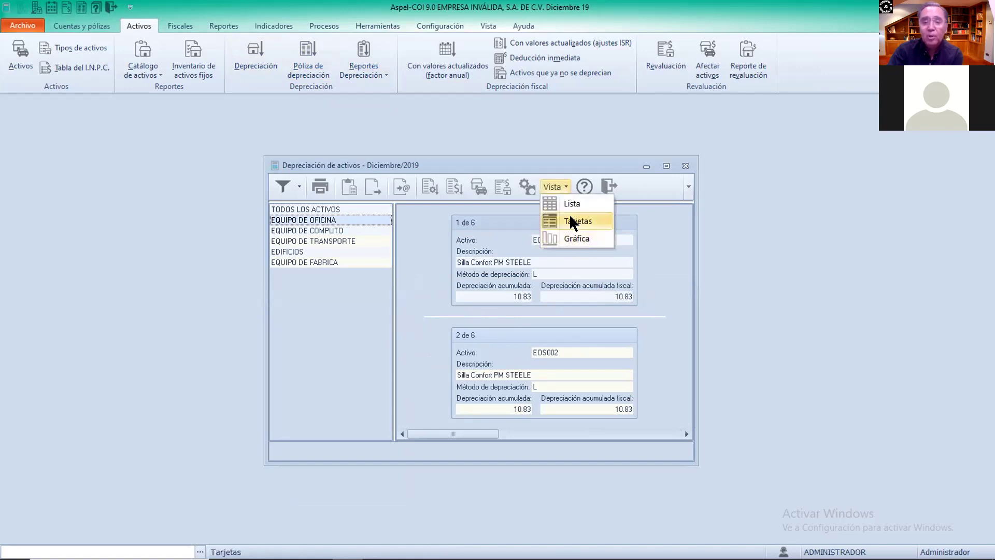
pyautogui.click(571, 203)
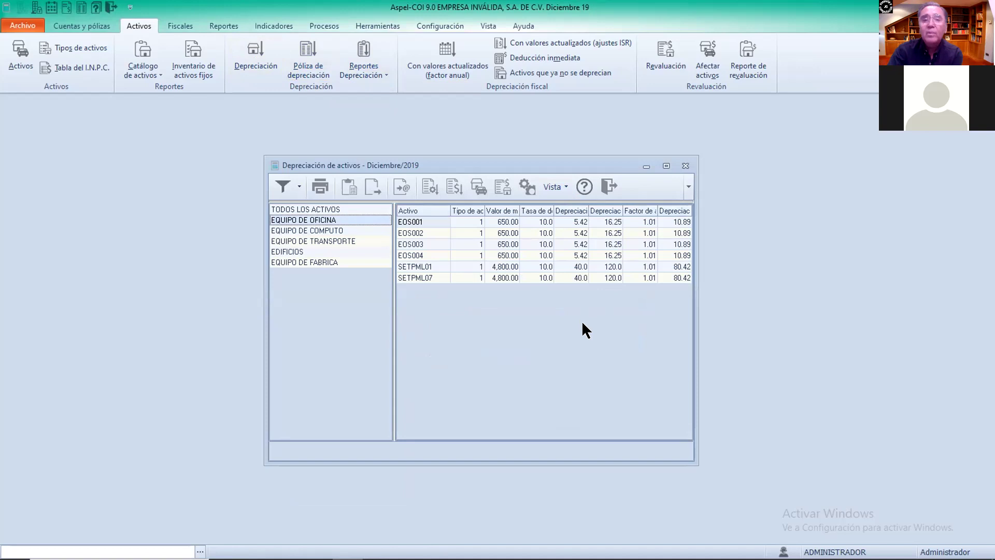
pyautogui.click(605, 187)
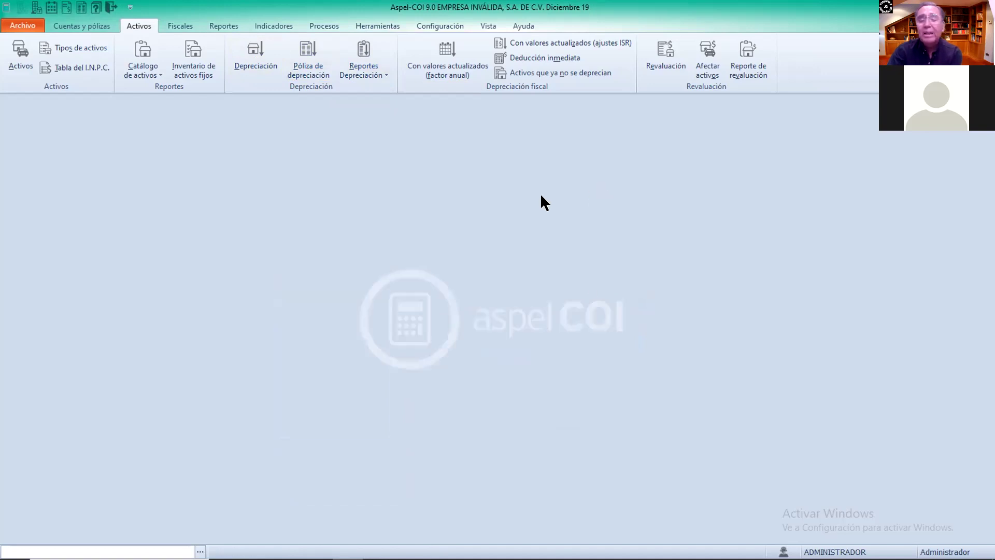